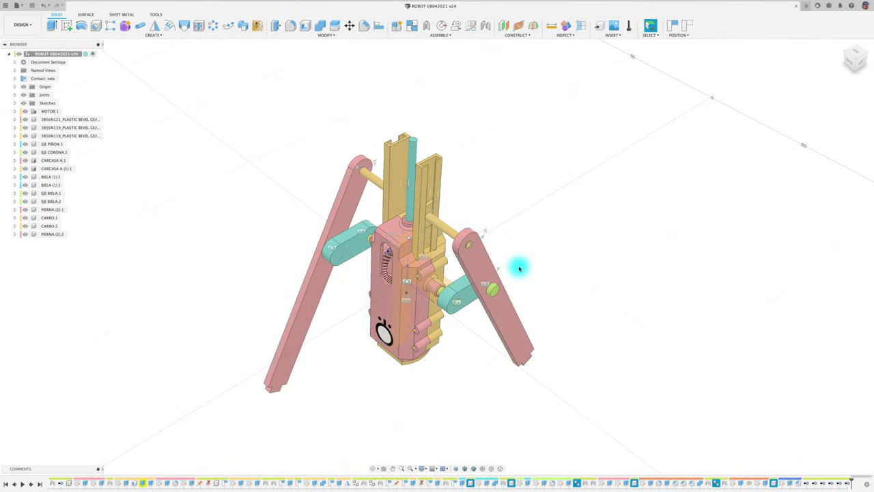
Step: Orbit the assembly downward until the end of a pink leg faces the camera
shift+middle_drag(464, 390, 470, 391)
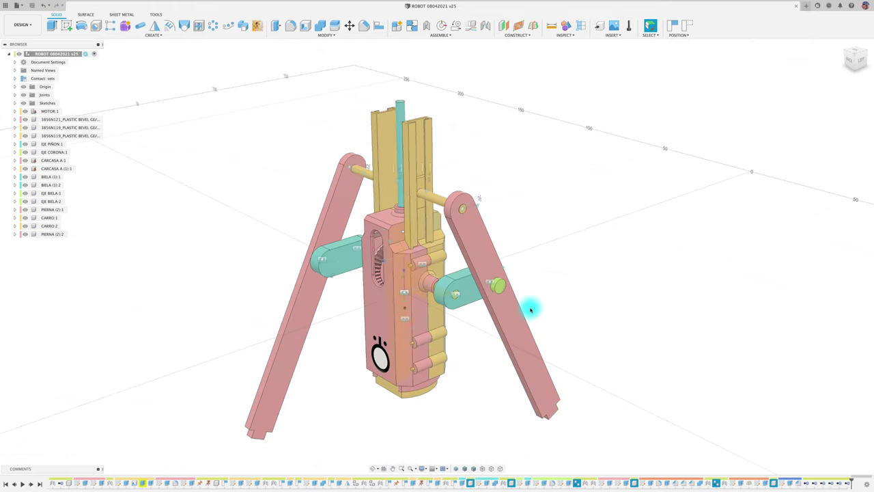
mouse_move(530, 310)
shift+middle_down()
mouse_move(546, 331)
mouse_move(511, 258)
mouse_move(460, 219)
mouse_move(471, 233)
mouse_move(258, 136)
shift+middle_up()
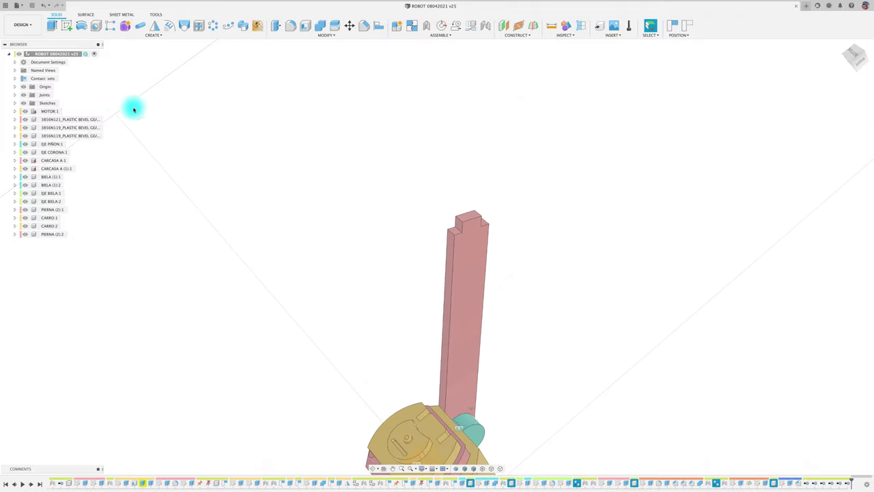
Step: Create a new component named PATA
click(398, 26)
drag(741, 165, 656, 162)
text(PATA)
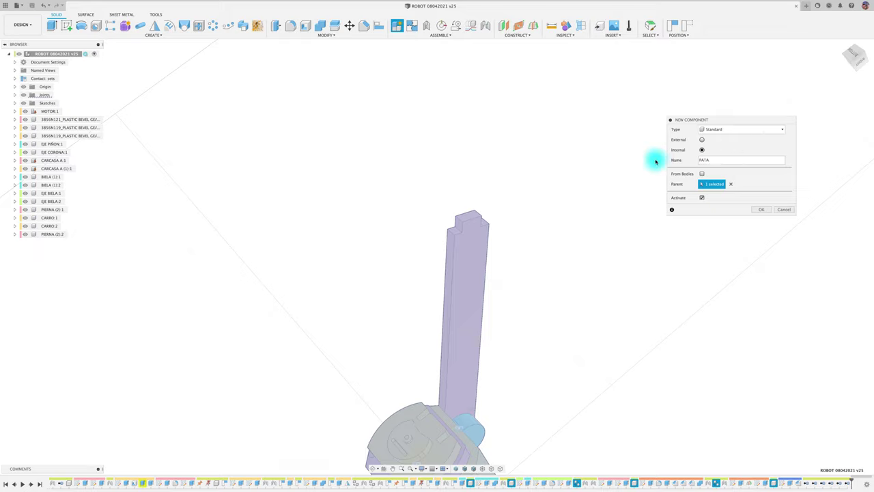
click(762, 210)
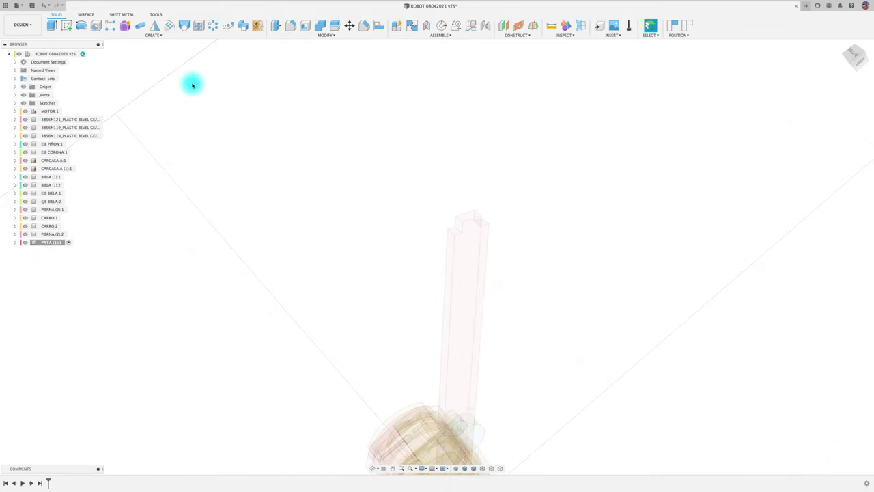
Step: Start a sketch on the leg's end face, dismissing the moved-components warning
click(67, 25)
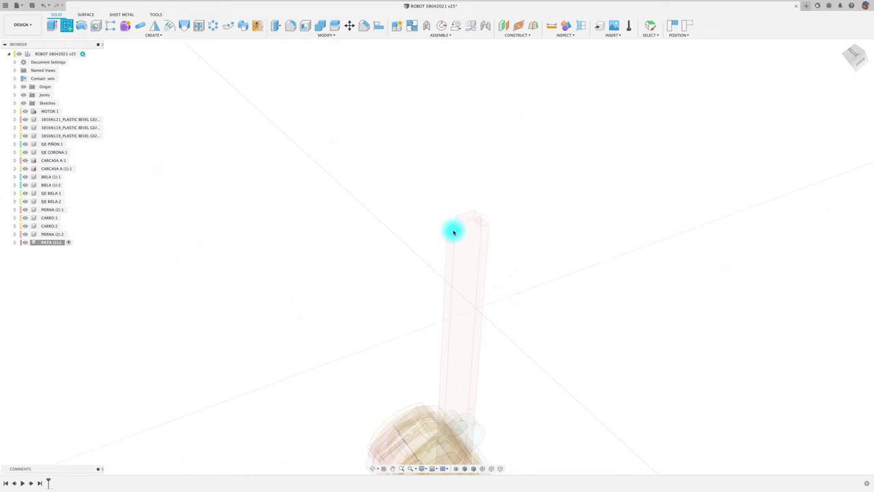
click(454, 232)
click(442, 250)
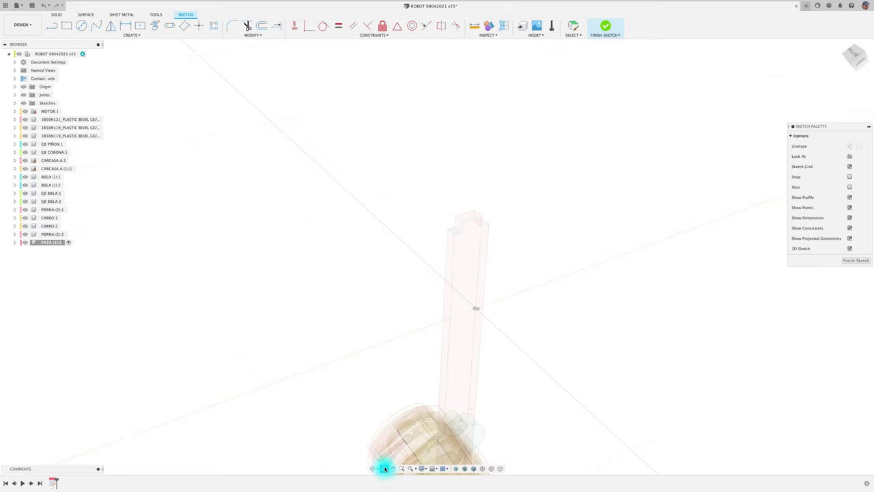
Step: Face the sketch plane and hide the BIELA connecting rod and both CARCASA housings
click(452, 228)
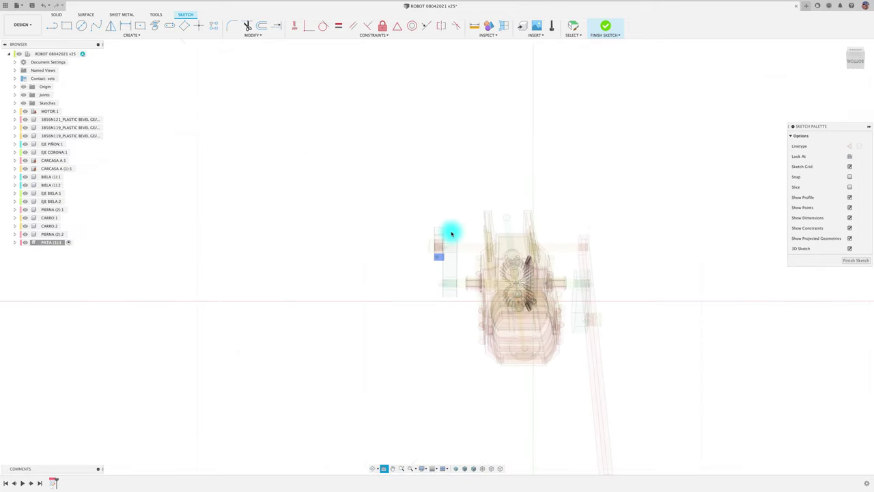
scroll(461, 240, up, 2)
scroll(469, 216, up, 2)
scroll(468, 218, up, 1)
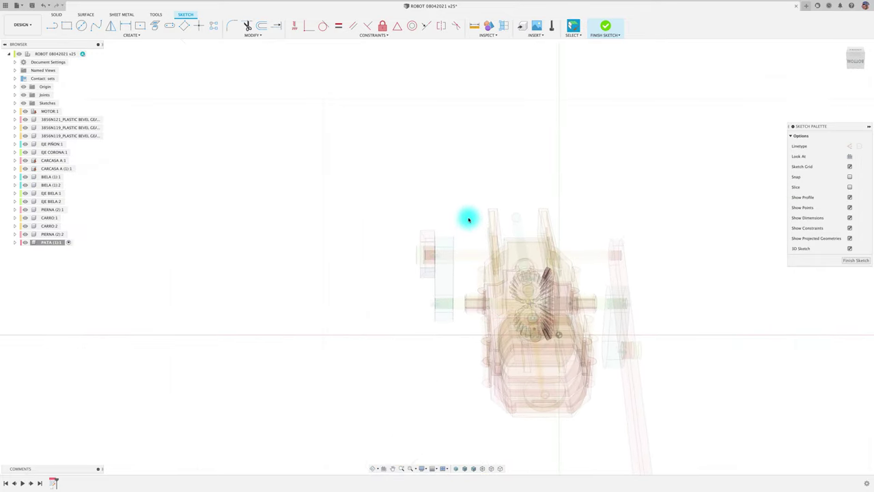
mouse_move(50, 202)
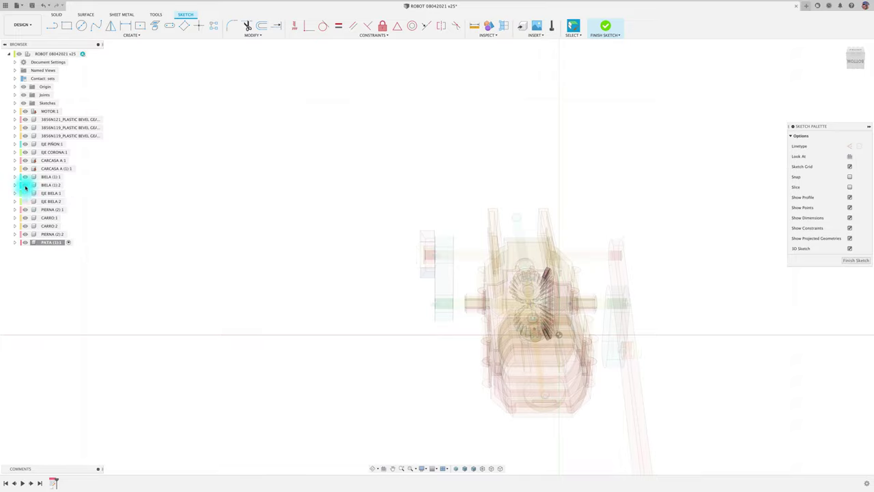
click(25, 178)
click(25, 169)
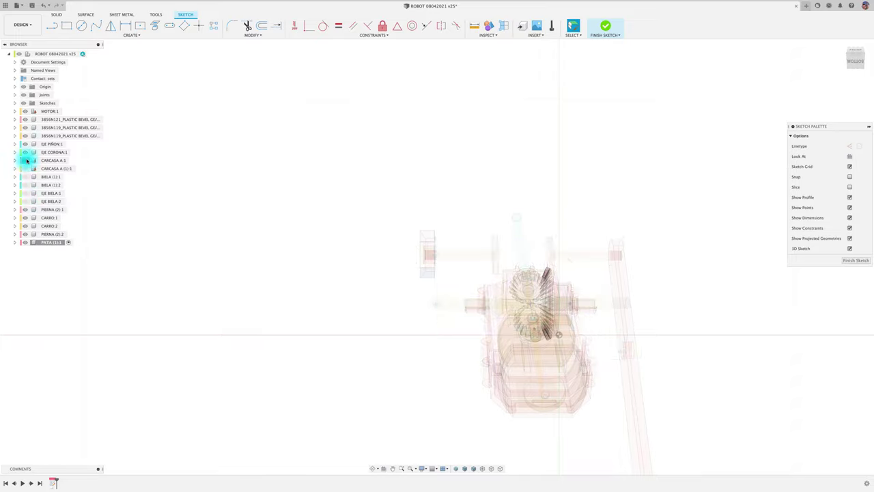
click(26, 161)
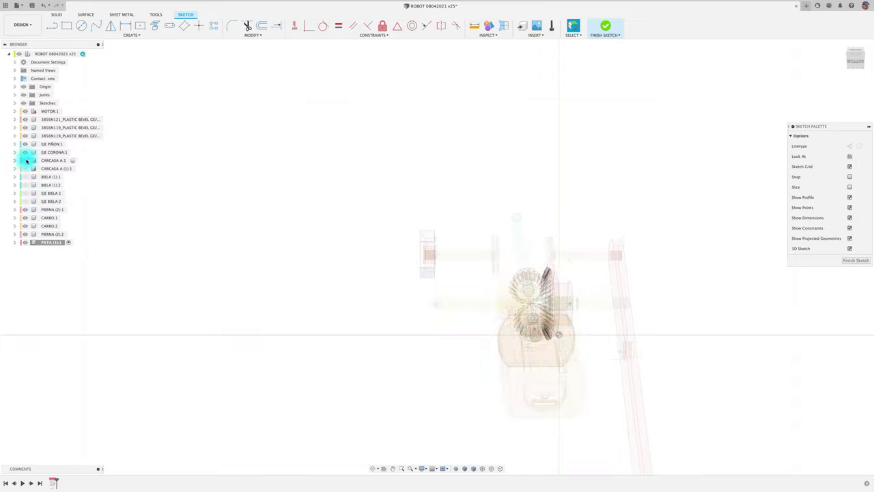
Step: Switch the camera to orthographic projection
click(422, 468)
mouse_move(444, 444)
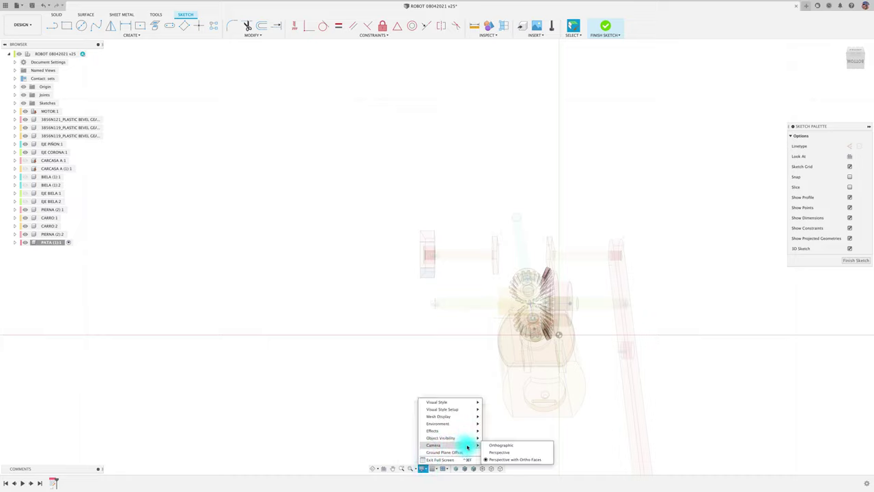
click(498, 445)
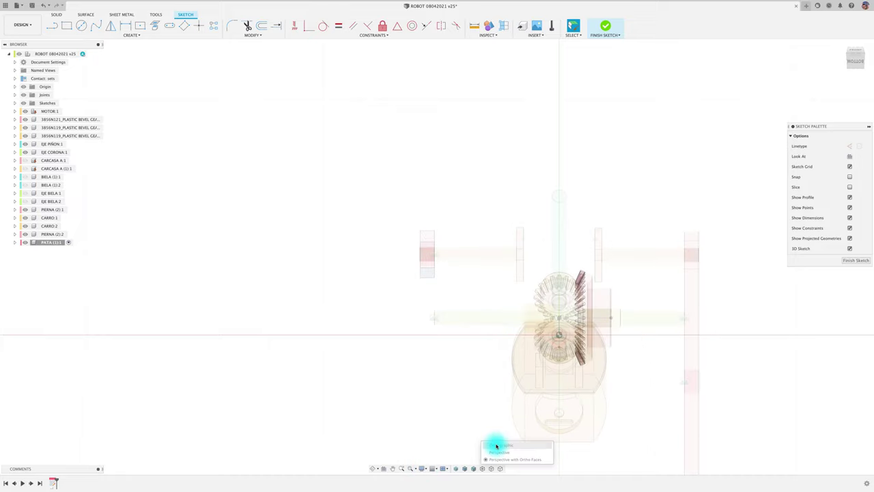
scroll(461, 234, up, 3)
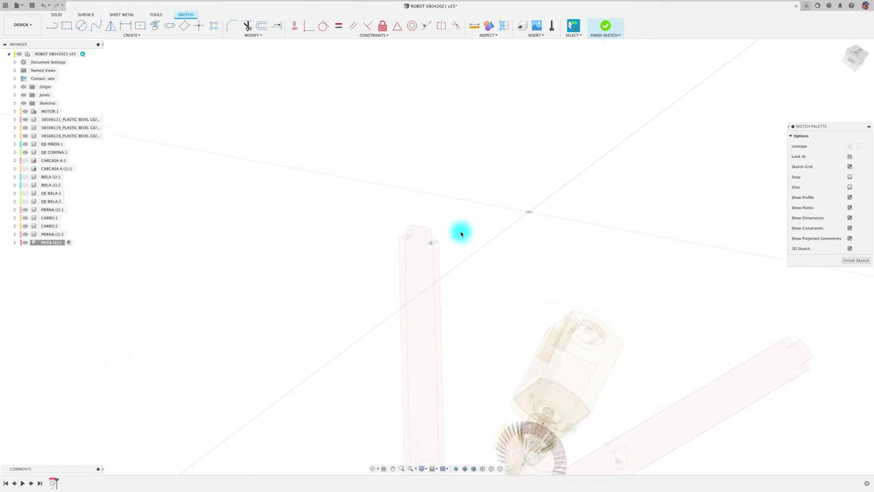
Step: Project the leg column's top and side faces into the PATA sketch
key(p)
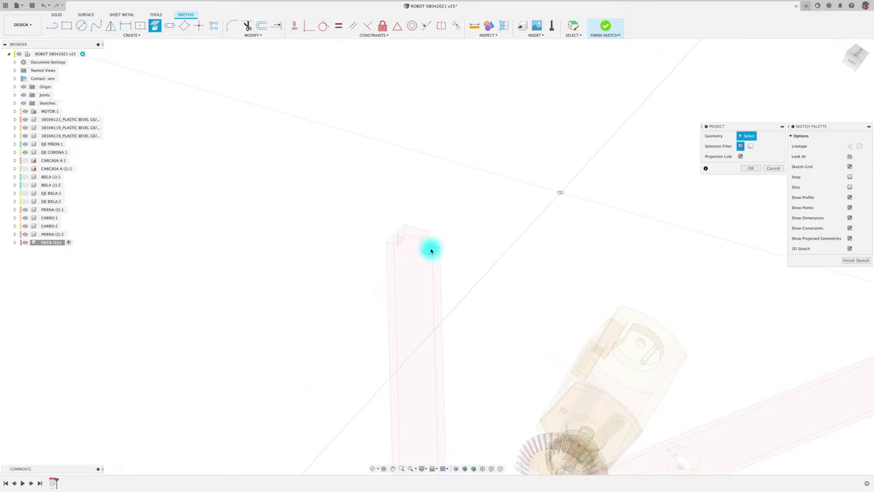
click(394, 241)
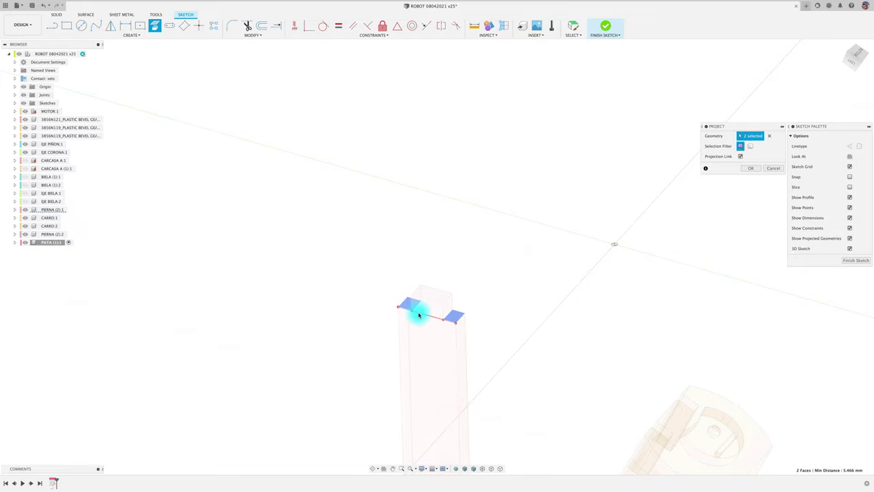
click(447, 316)
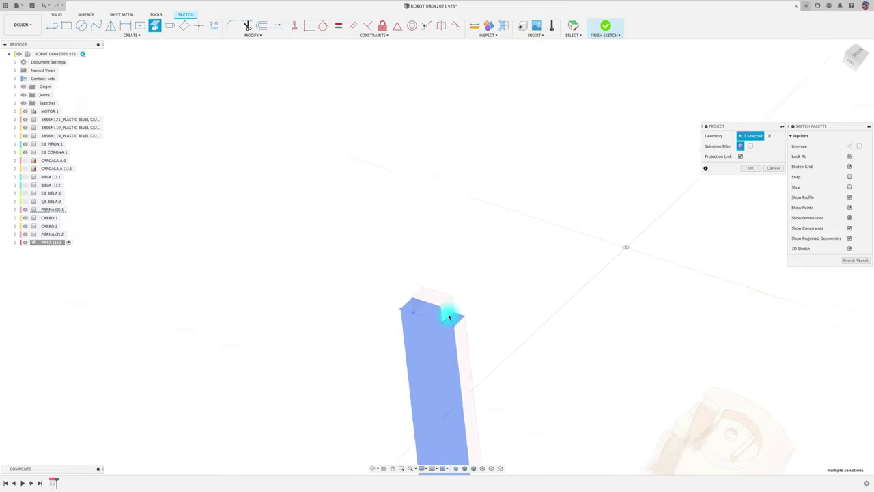
shift+middle_drag(448, 316, 460, 312)
click(470, 306)
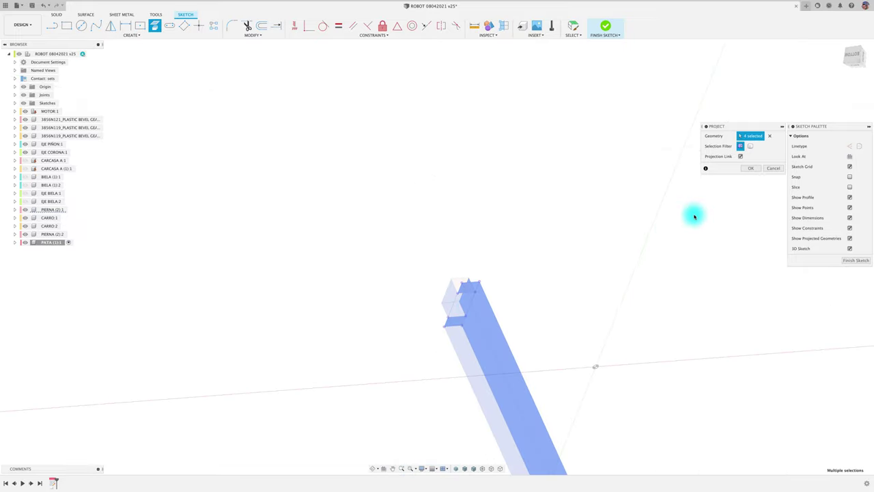
click(760, 166)
shift+middle_drag(567, 239, 418, 234)
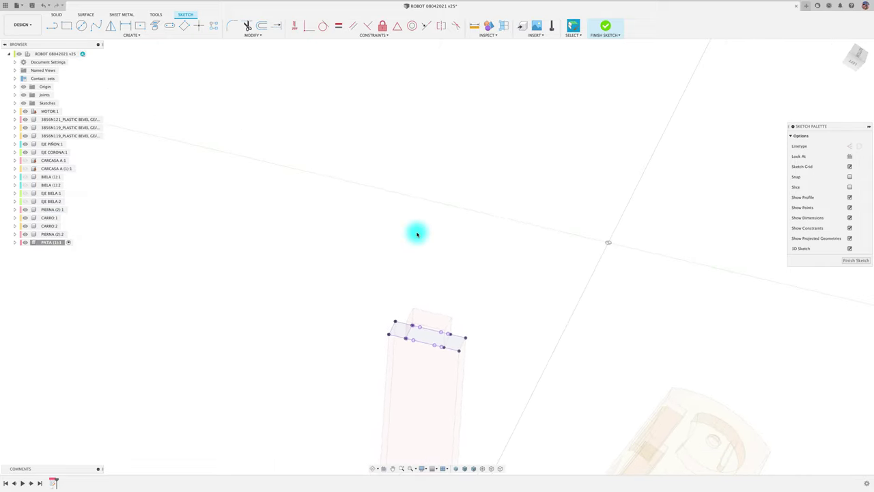
Step: Draw a 2.618 mm line across the leg end and make it construction geometry
key(l)
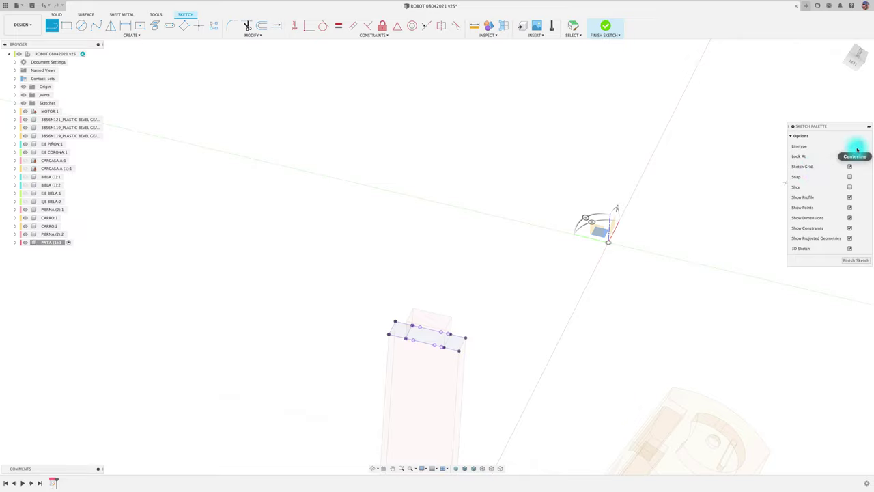
click(395, 323)
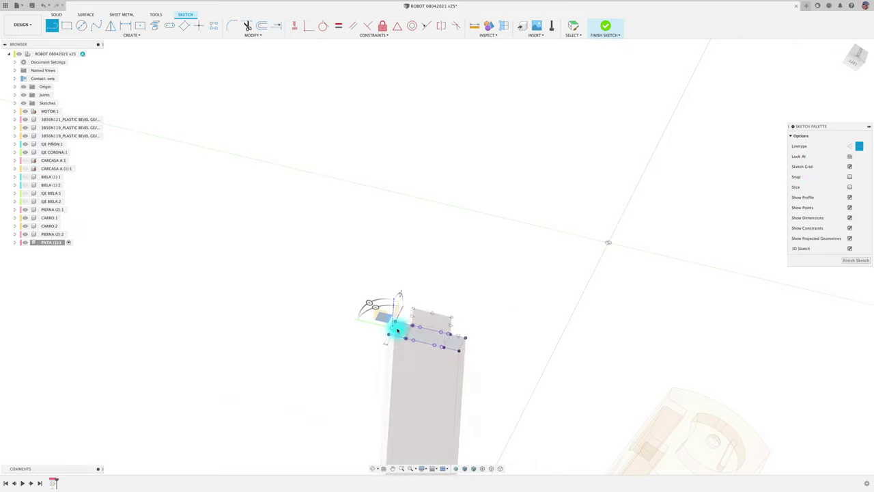
click(471, 346)
click(464, 345)
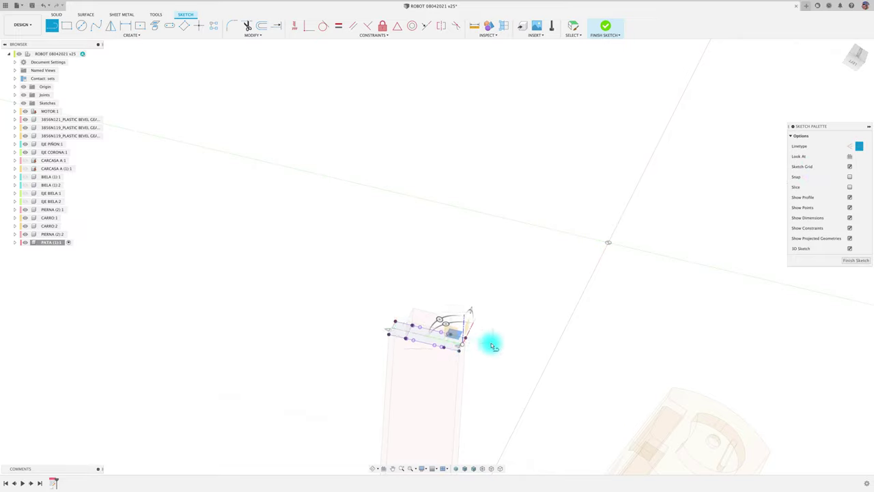
key(Escape)
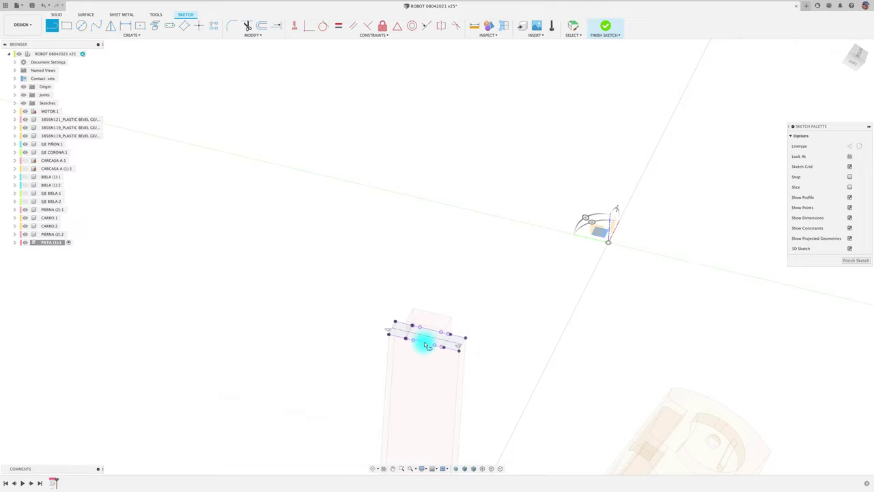
click(424, 345)
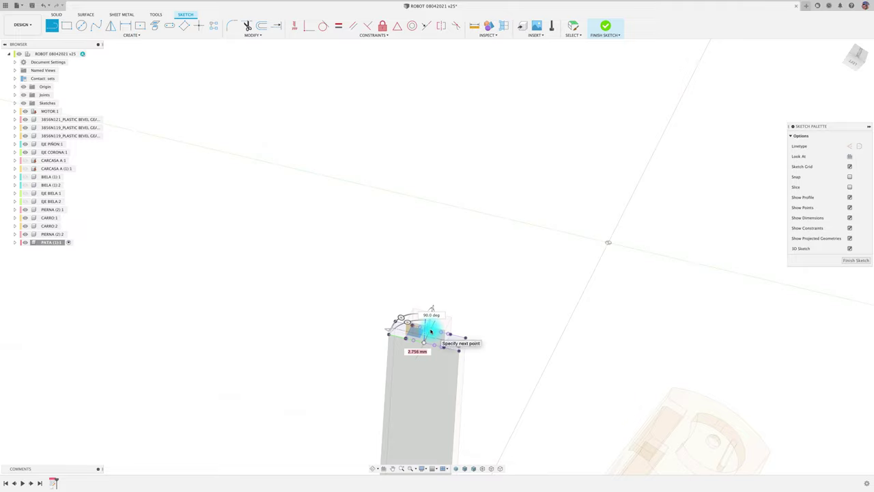
key(Escape)
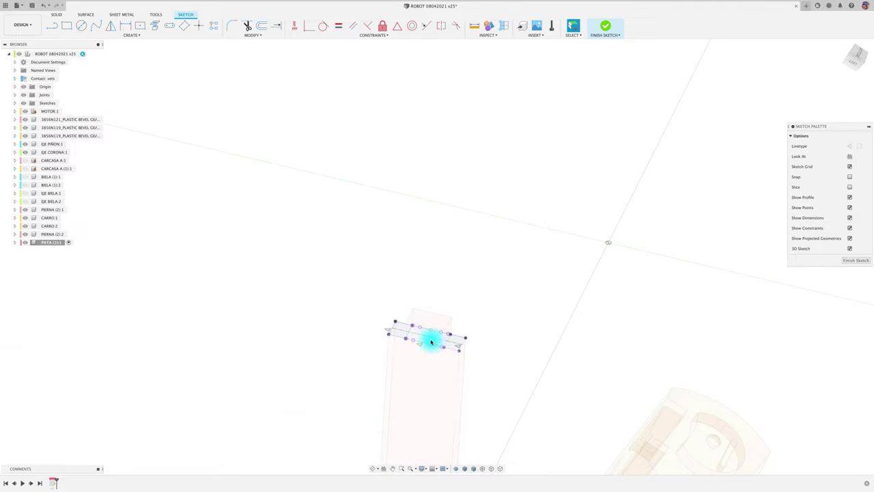
click(425, 340)
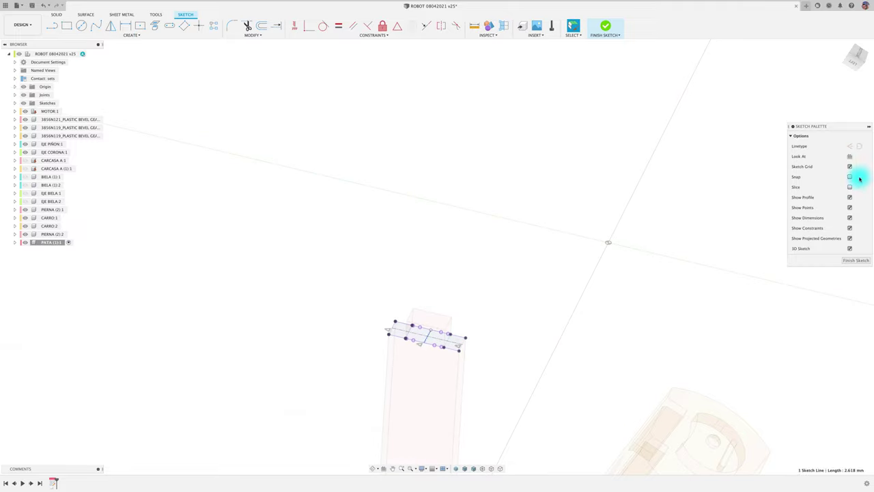
click(848, 147)
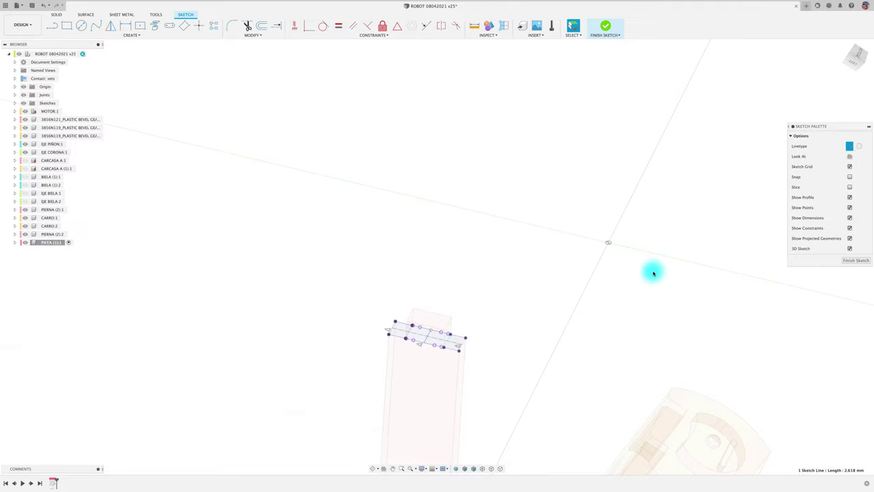
Step: Draw a centre rectangle of about 44.6 mm around the leg end and view it head-on
click(140, 27)
click(428, 338)
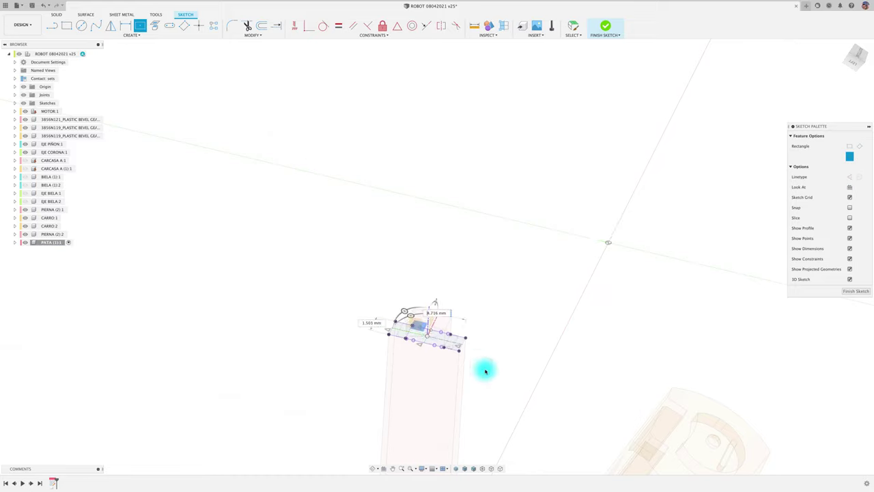
shift+middle_drag(525, 414, 459, 336)
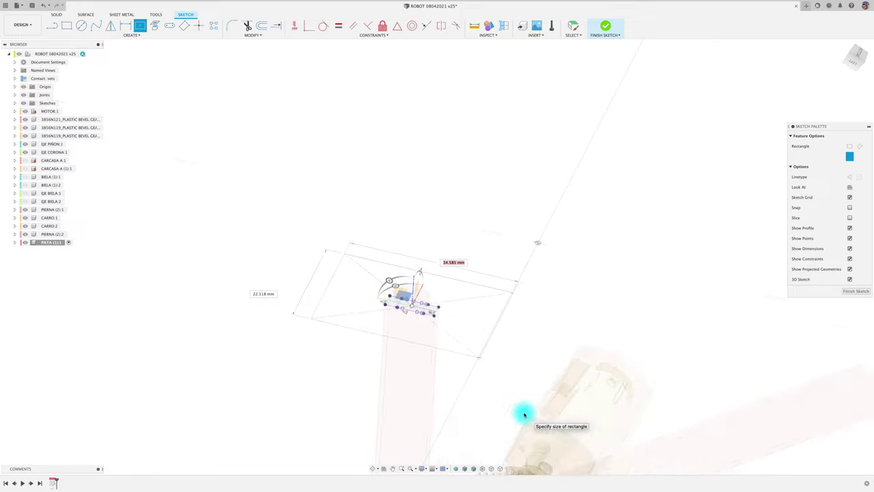
click(471, 332)
shift+middle_drag(471, 331, 515, 323)
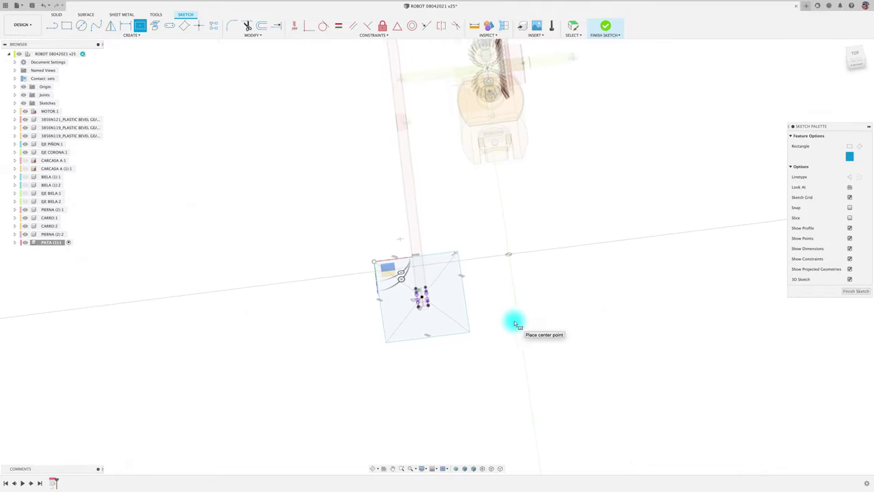
key(Escape)
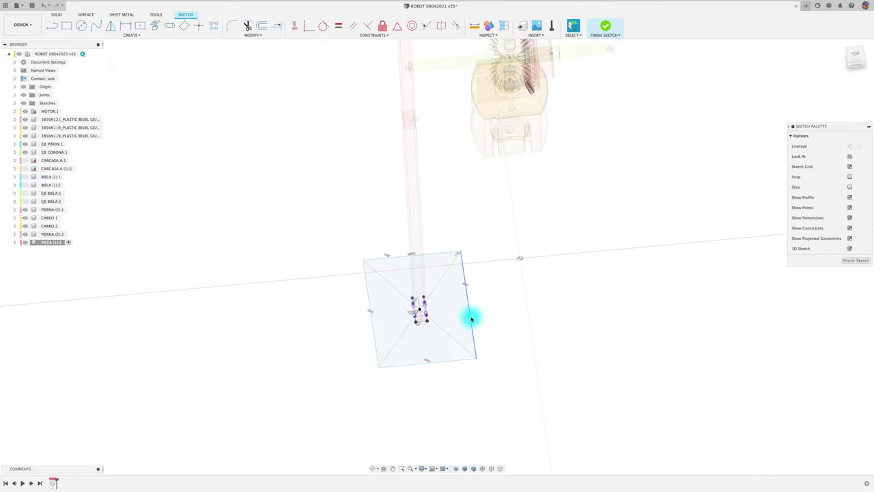
click(472, 319)
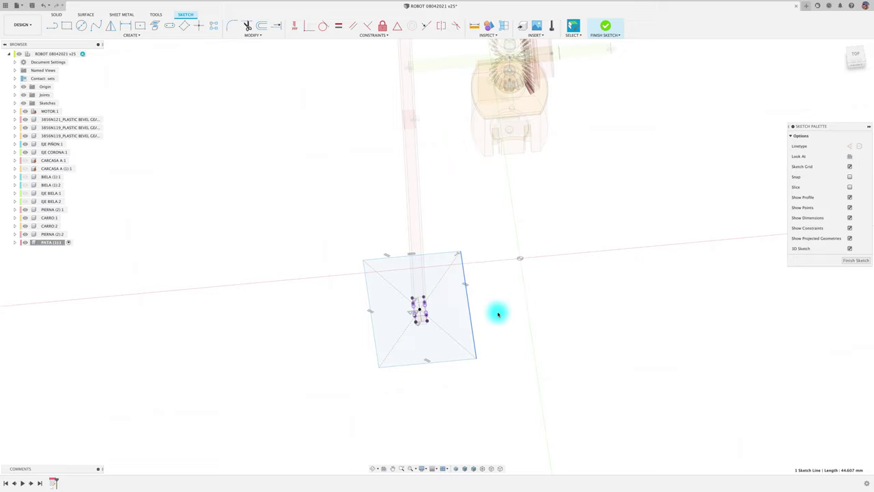
shift+middle_drag(499, 312, 516, 306)
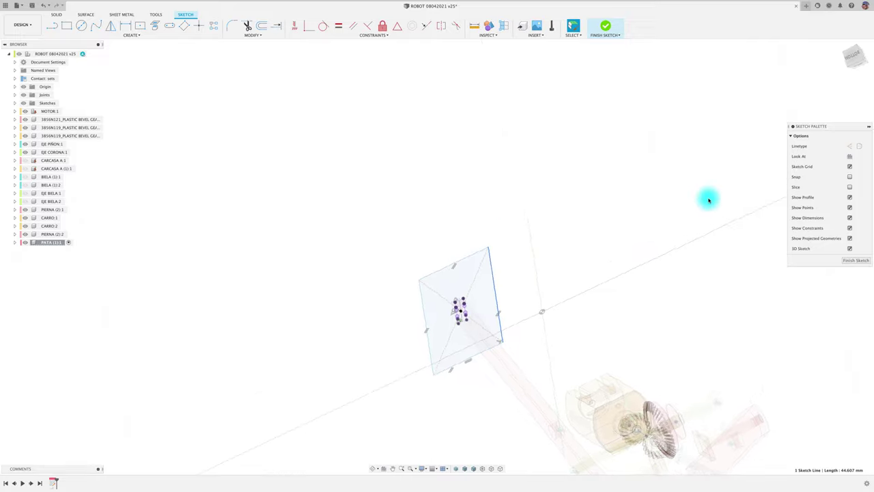
shift+middle_drag(515, 305, 708, 197)
click(383, 469)
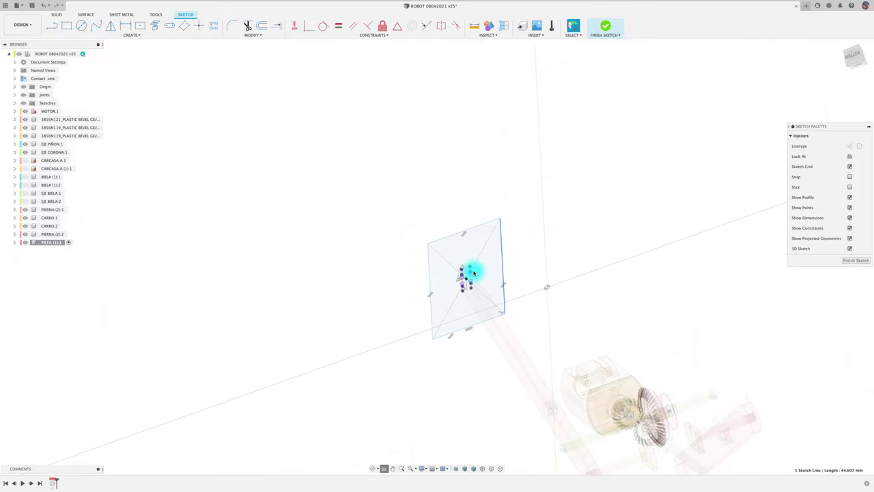
click(452, 287)
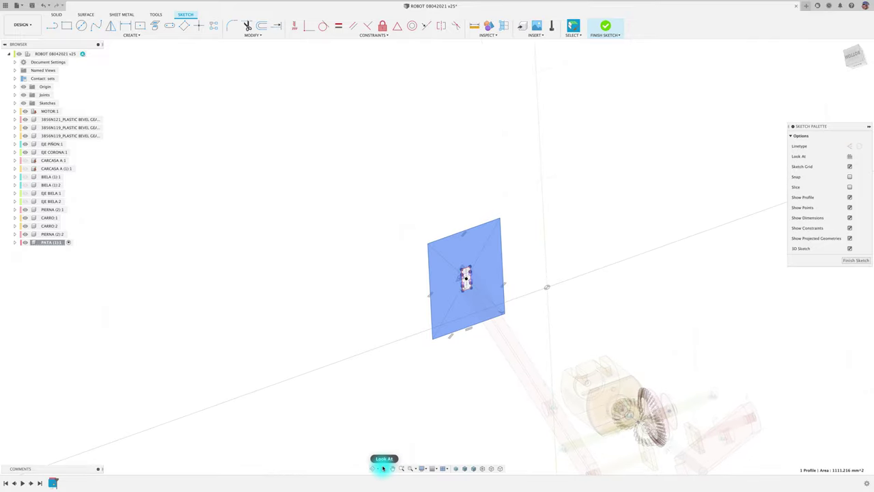
Step: Draw lines from the rectangle's top-right corner out to the right and down below it
drag(424, 383, 471, 284)
scroll(526, 199, up, 3)
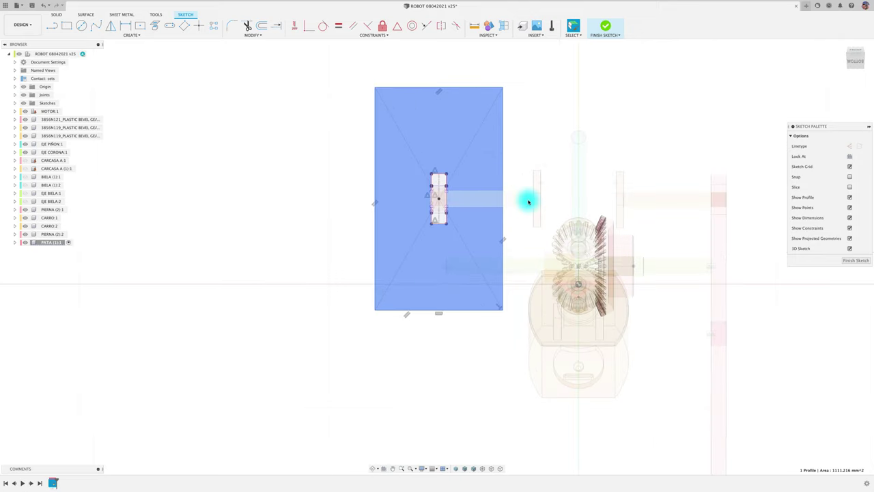
click(363, 183)
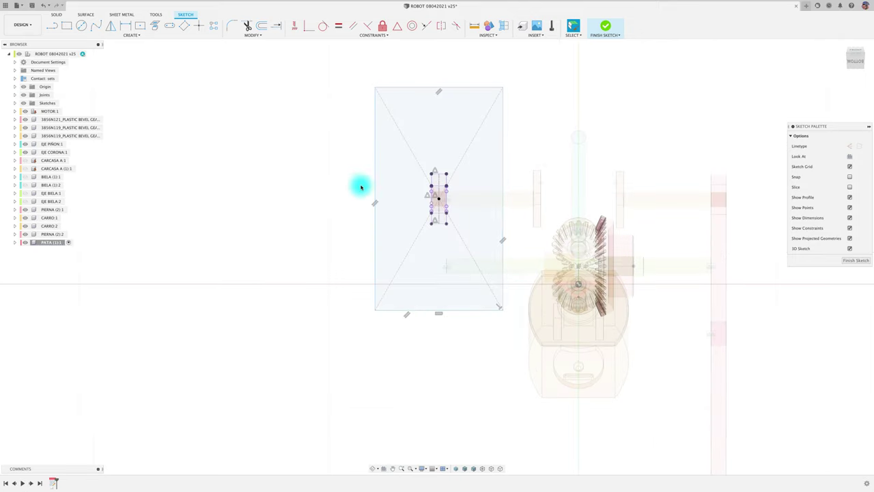
click(55, 26)
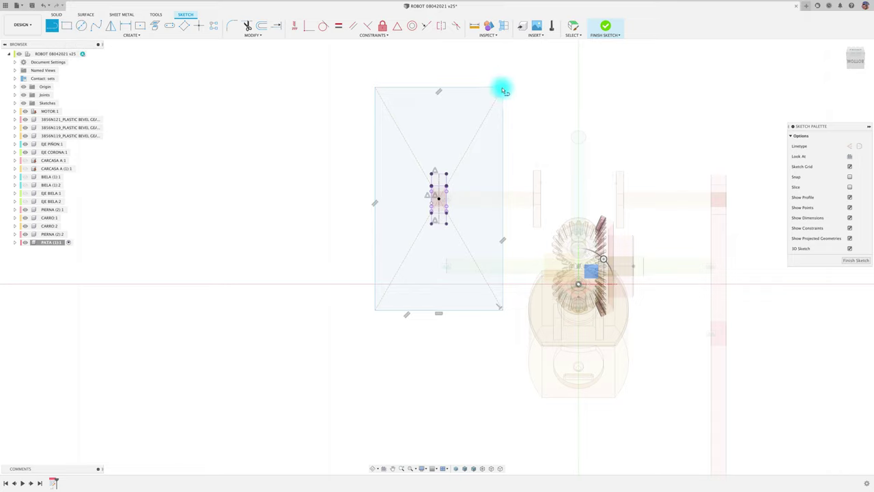
click(502, 89)
click(552, 89)
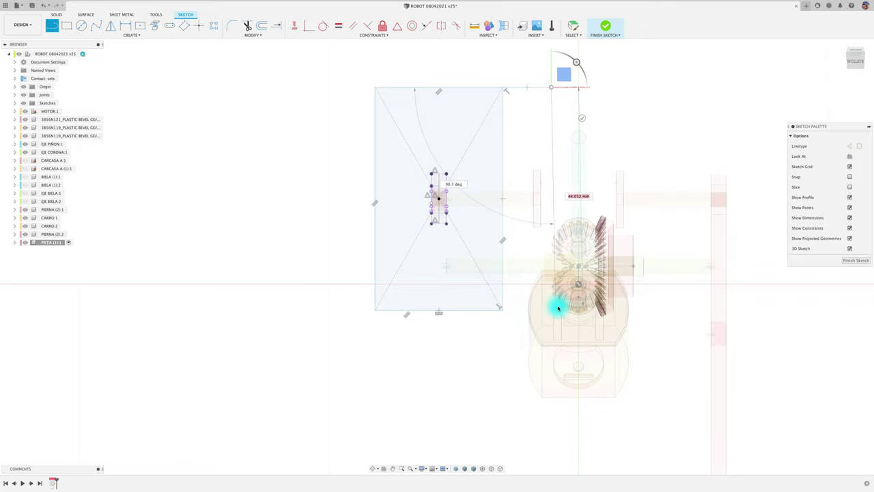
click(552, 421)
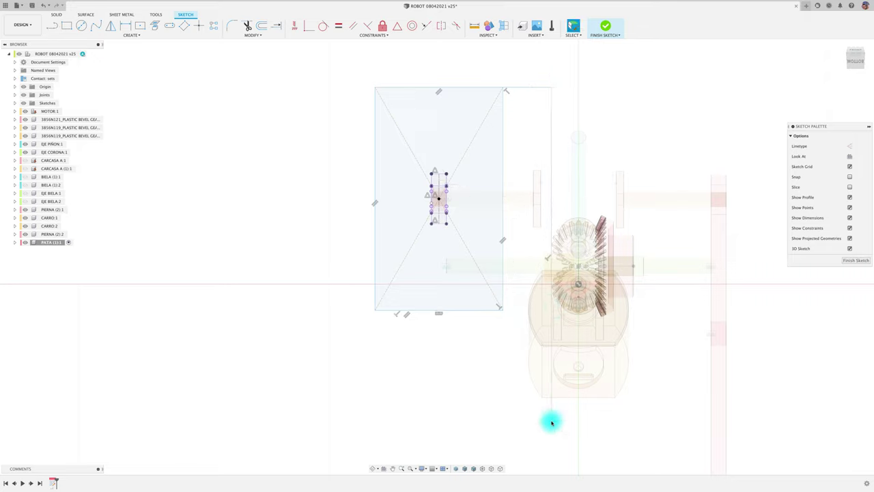
click(502, 310)
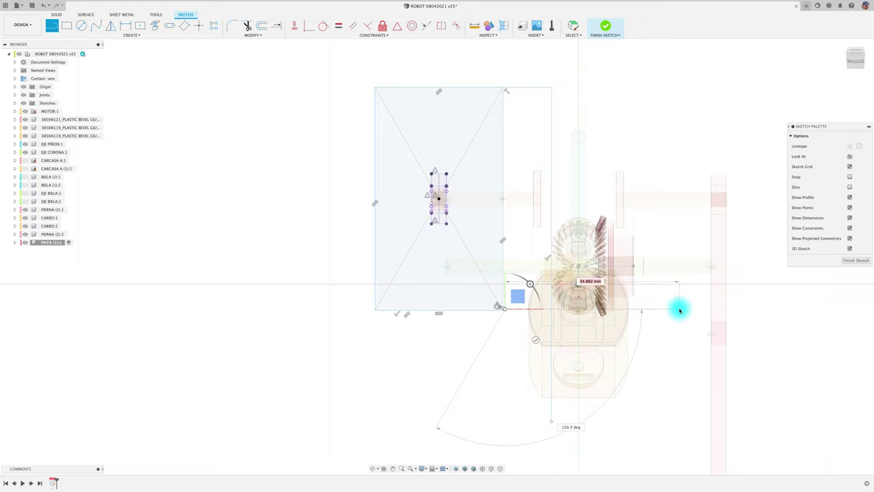
key(Escape)
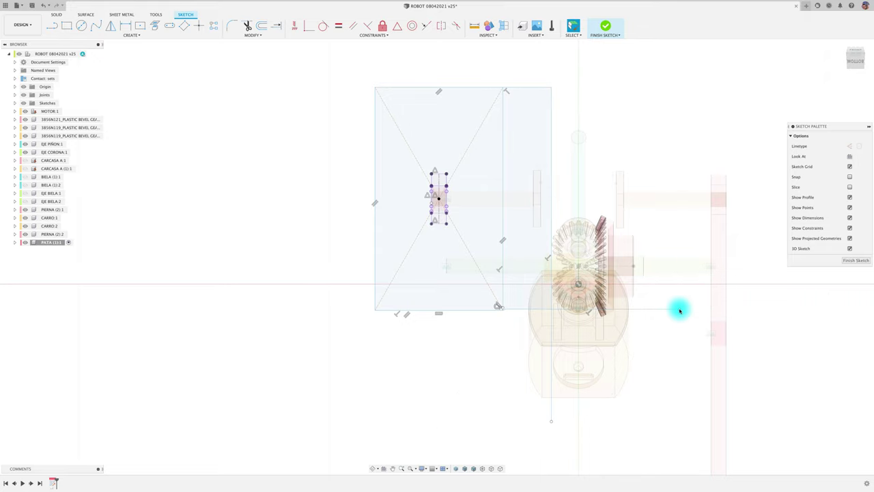
Step: Trim away the stray horizontal line near the bottom-right corner
scroll(540, 319, up, 3)
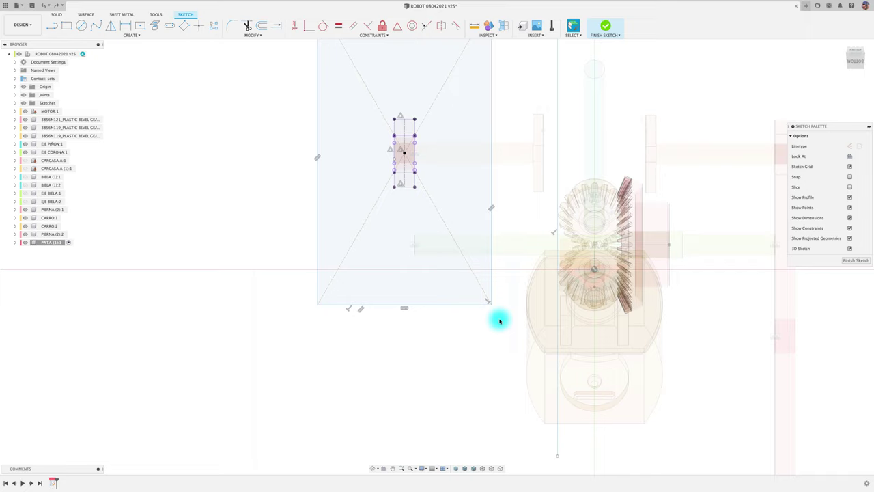
key(l)
drag(493, 307, 670, 307)
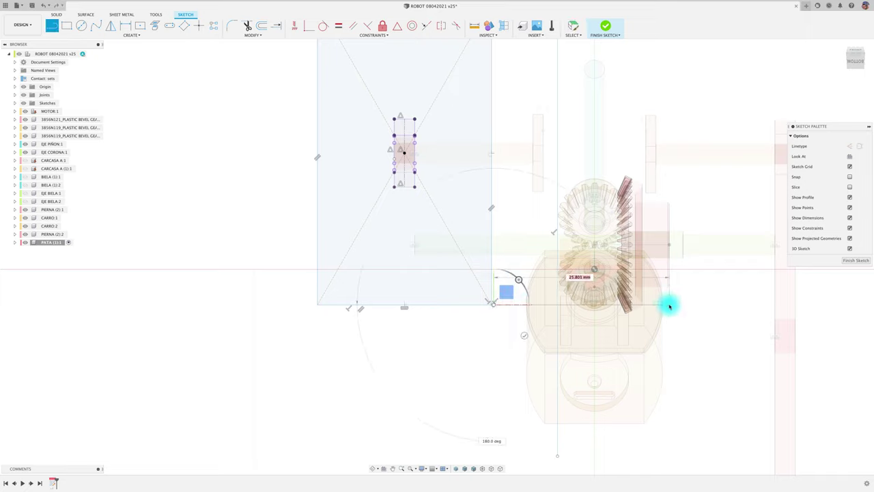
key(Escape)
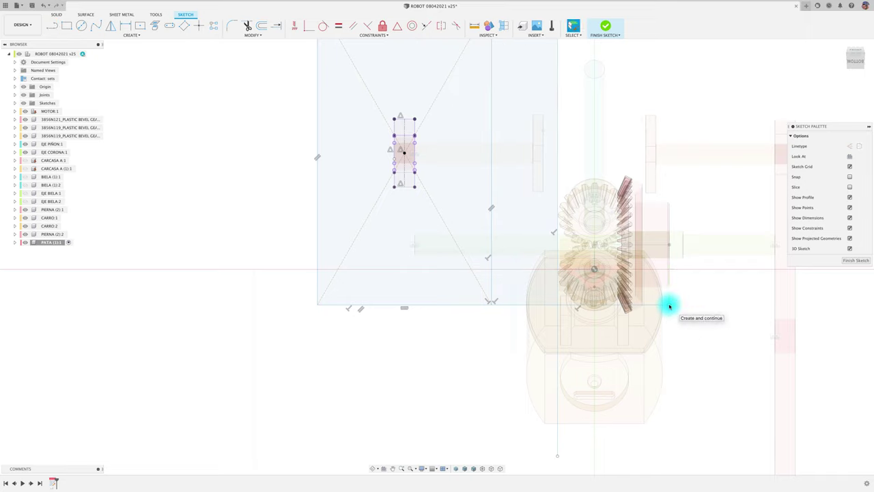
key(t)
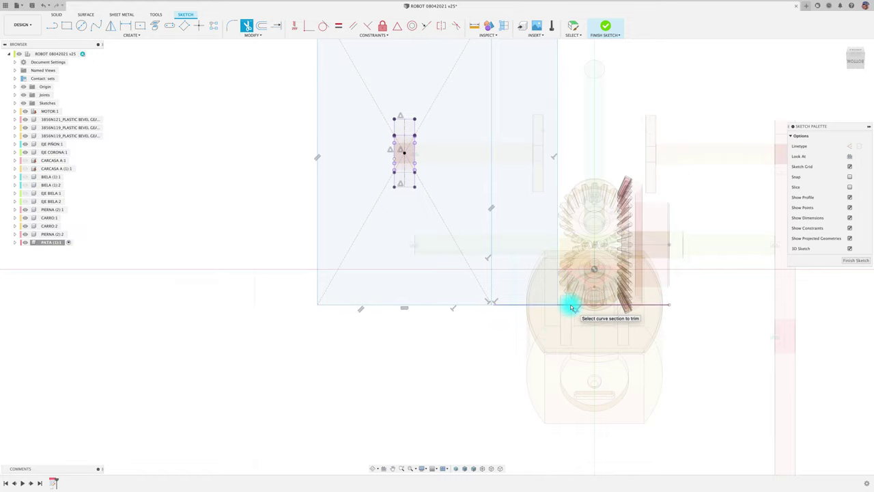
click(570, 305)
scroll(570, 302, down, 3)
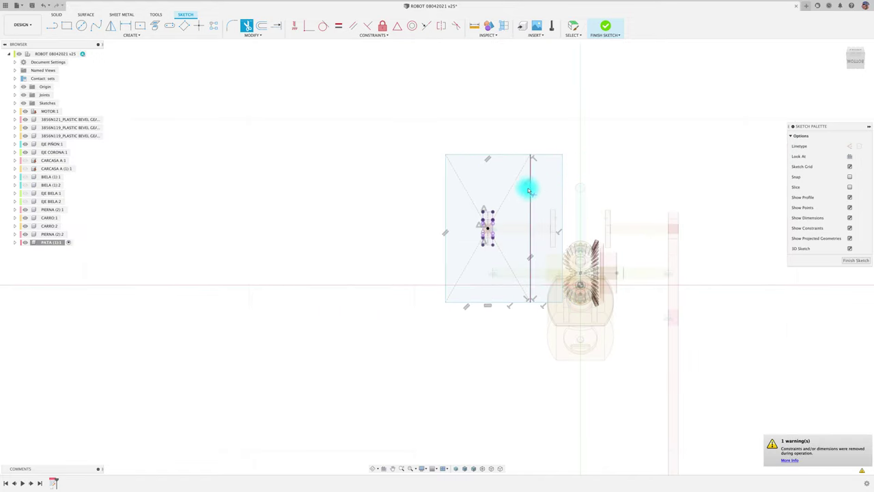
Step: Trim the old vertical edge inside the widened outline and attempt an inward offset
click(527, 190)
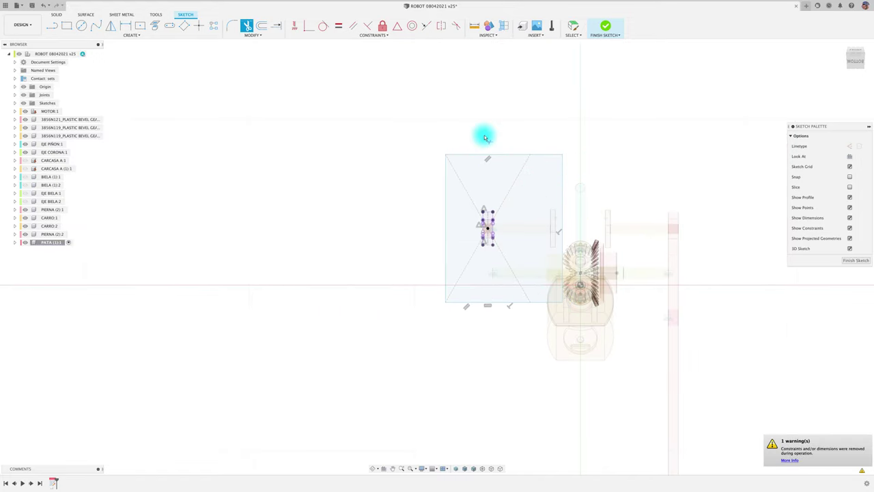
click(261, 25)
click(519, 156)
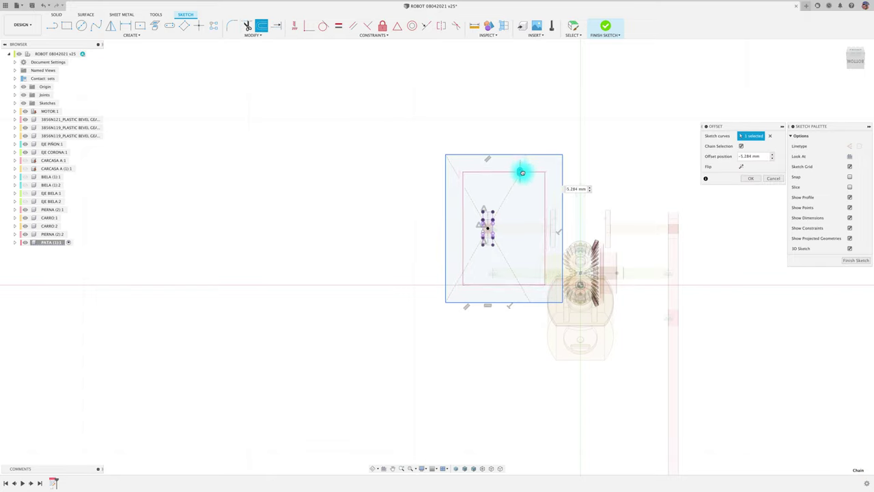
drag(521, 169, 523, 176)
click(521, 177)
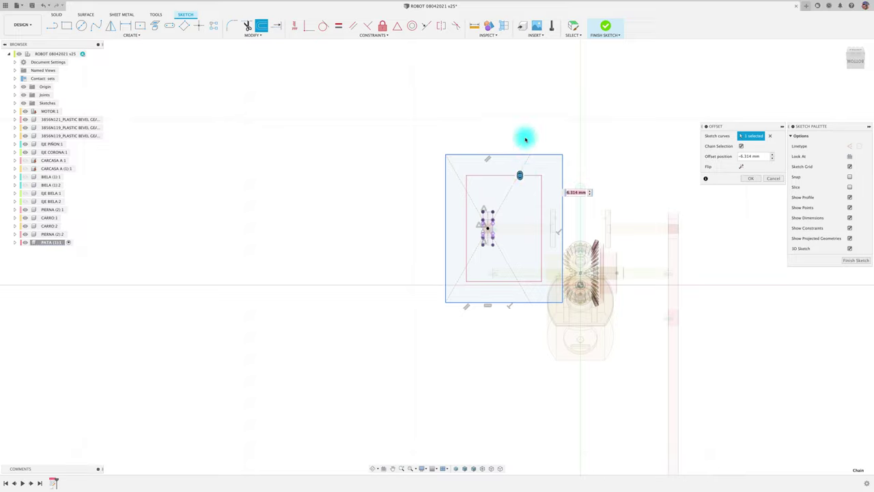
key(Escape)
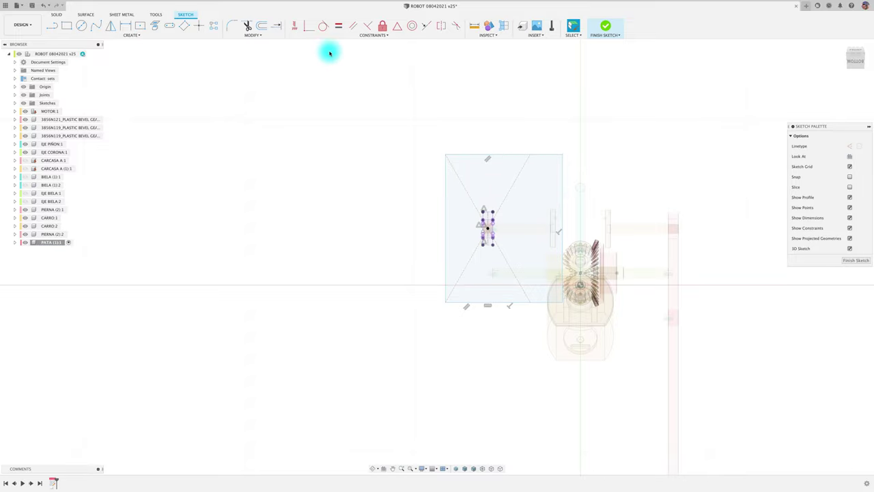
Step: Offset the foot outline 7.138 mm inward and delete a short inner line
click(263, 31)
click(515, 155)
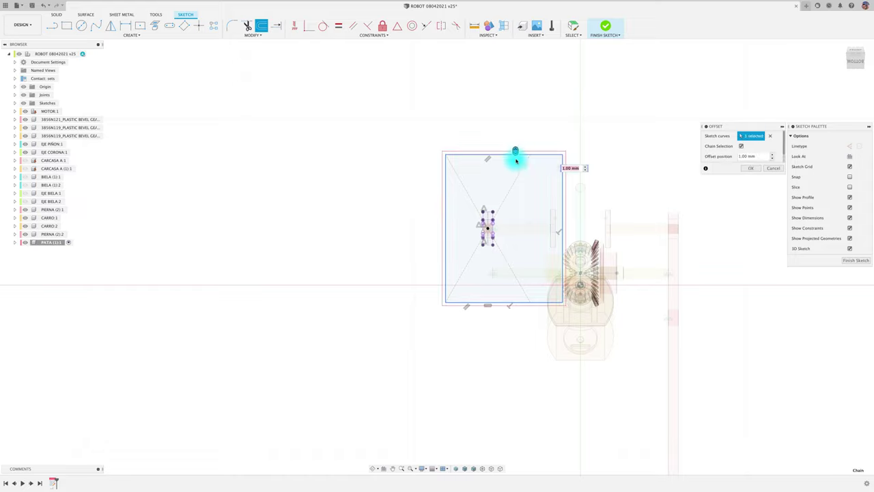
click(515, 178)
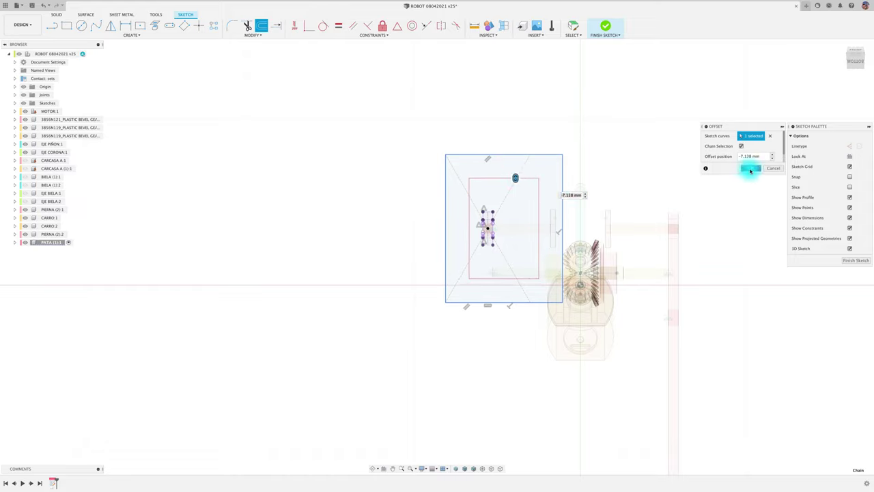
click(750, 168)
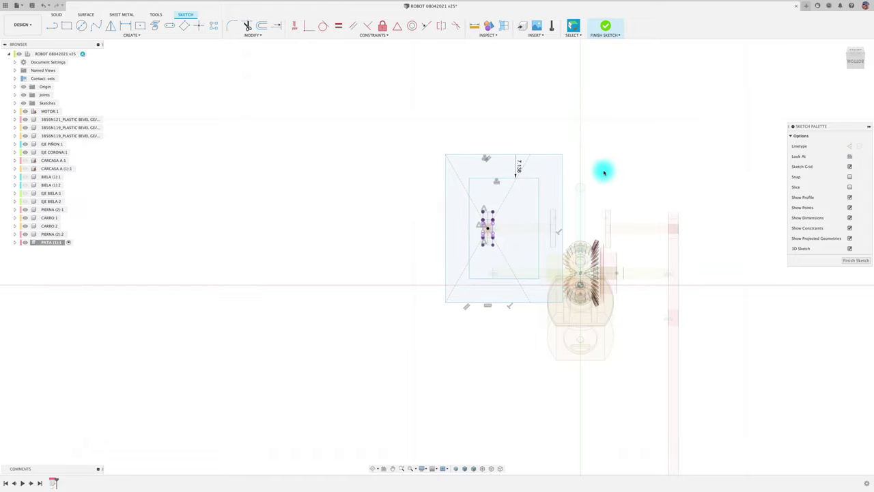
click(539, 180)
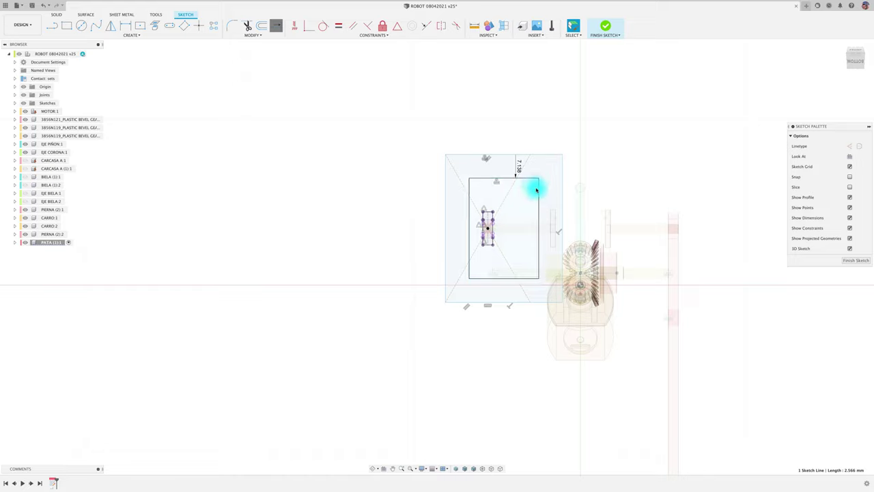
key(Delete)
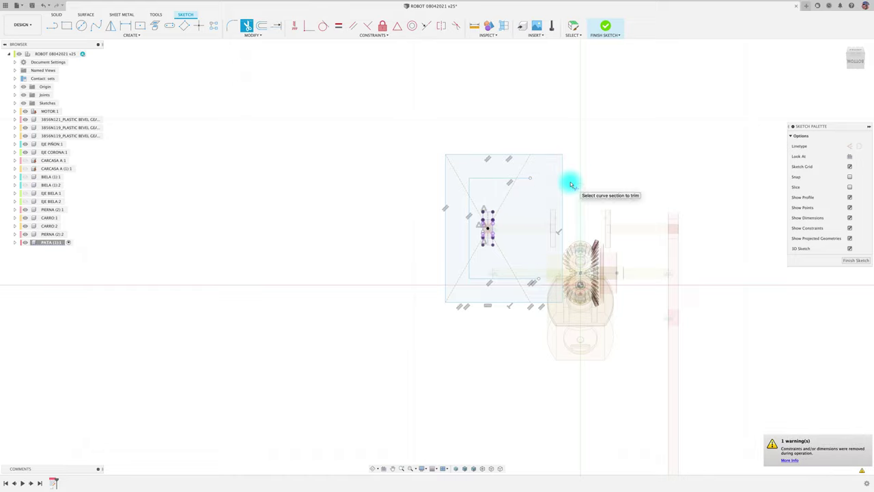
Step: Undo the last trim, then trim the right vertical line and inner segments along the right edge
key(super+z)
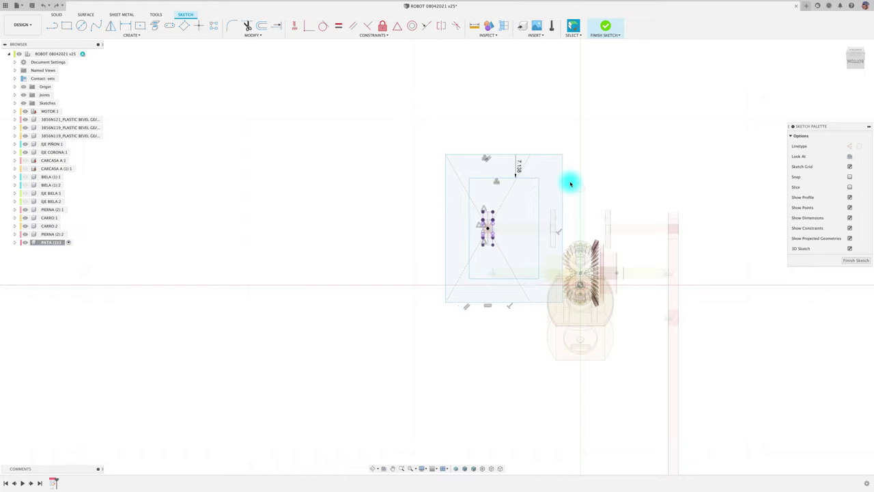
click(539, 192)
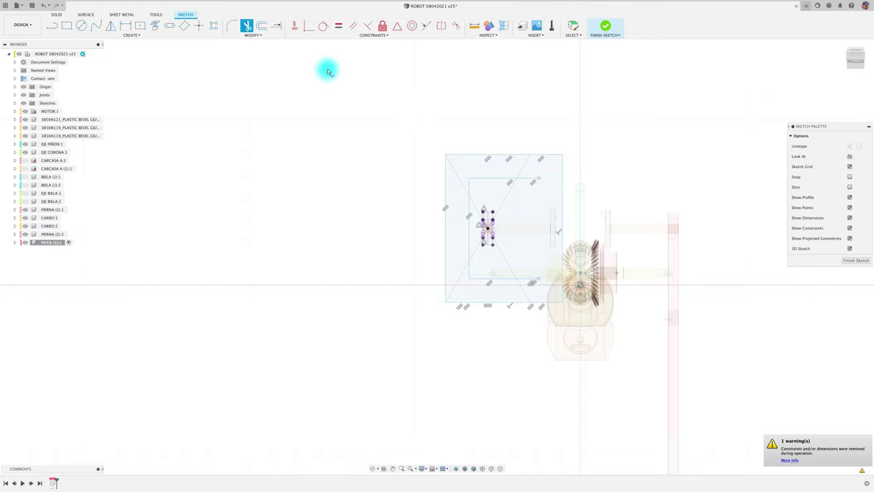
click(276, 25)
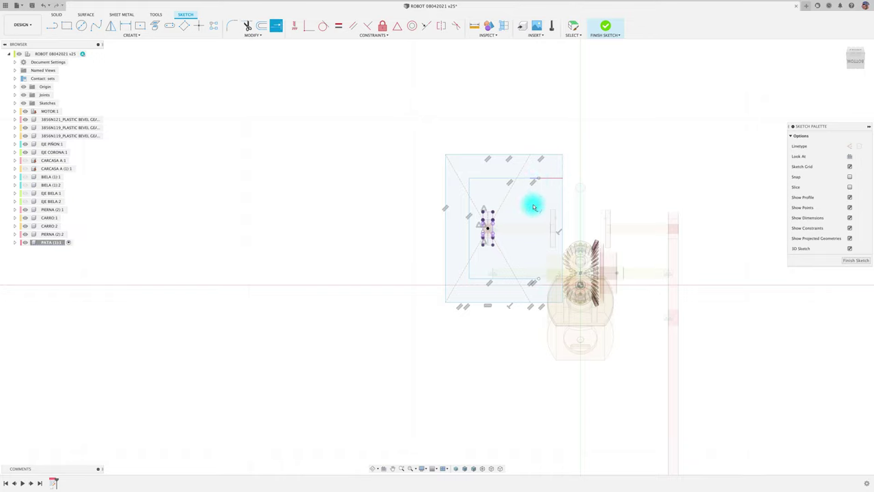
click(532, 279)
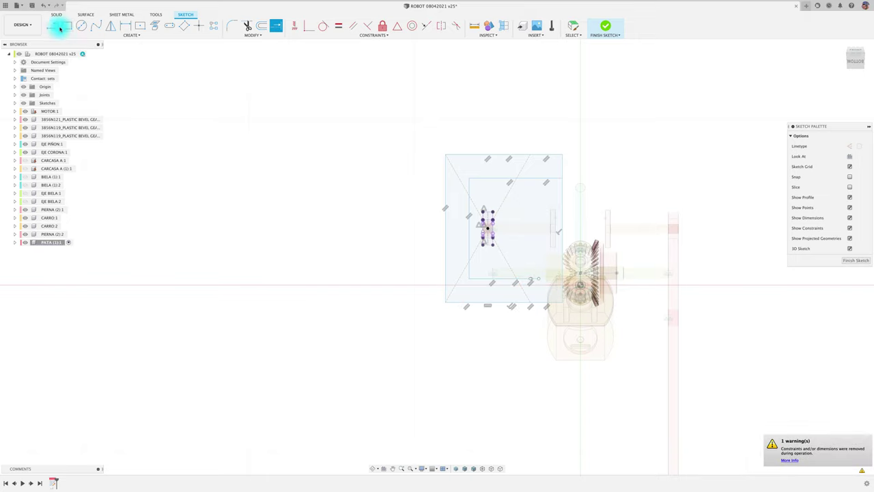
key(l)
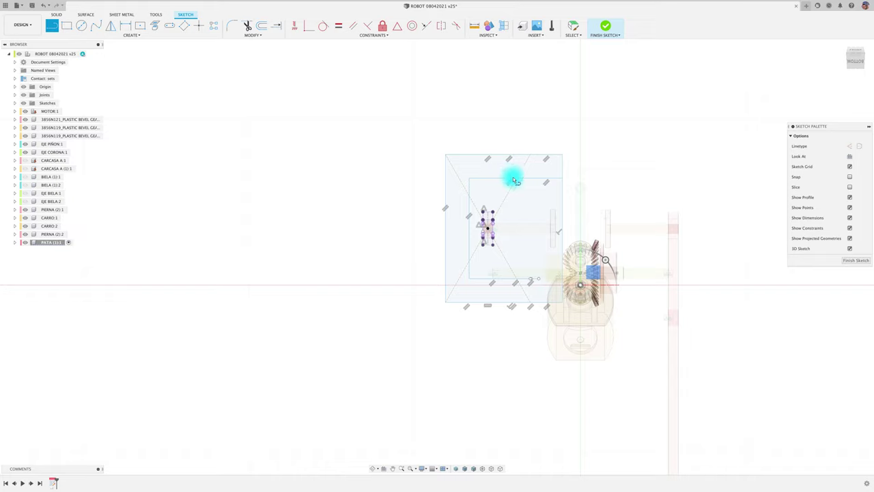
click(507, 158)
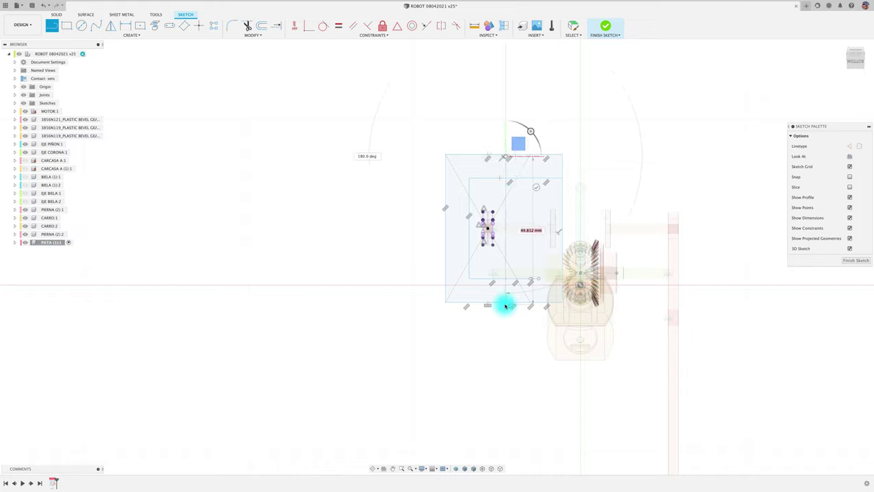
key(Escape)
key(t)
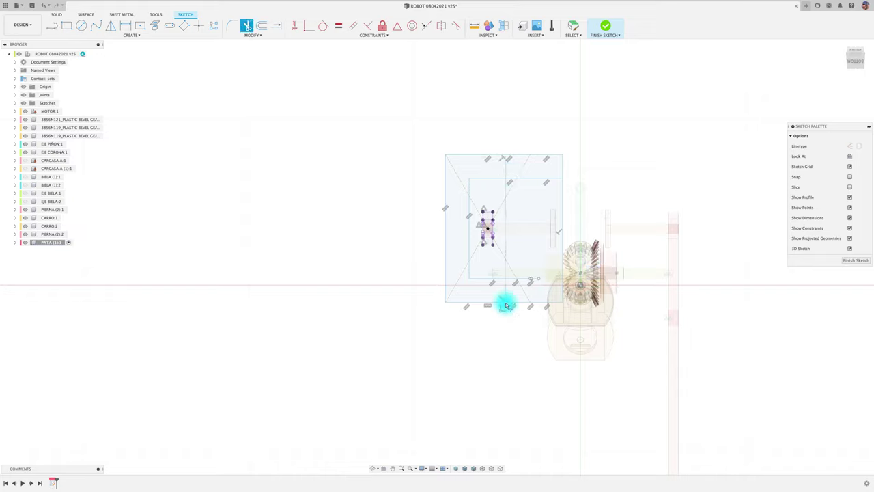
click(526, 280)
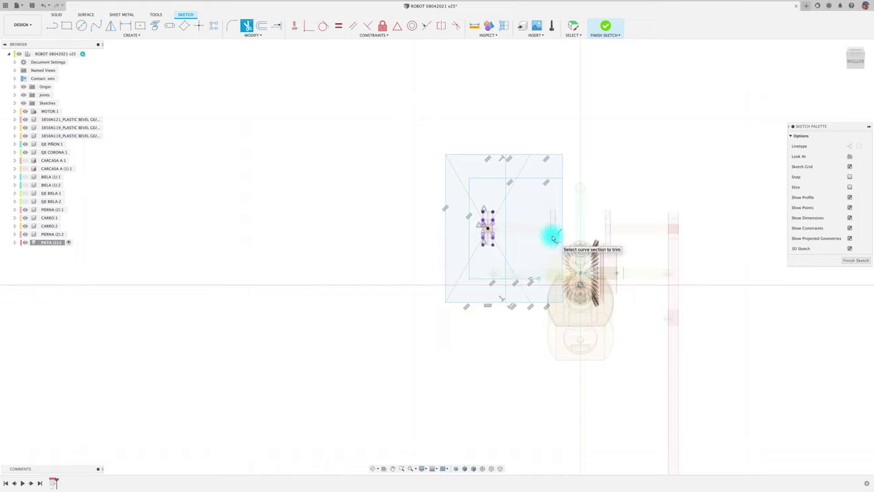
Step: Add a horizontal line at the lower edge and trim the right edge and inner verticals into a U
key(l)
click(538, 281)
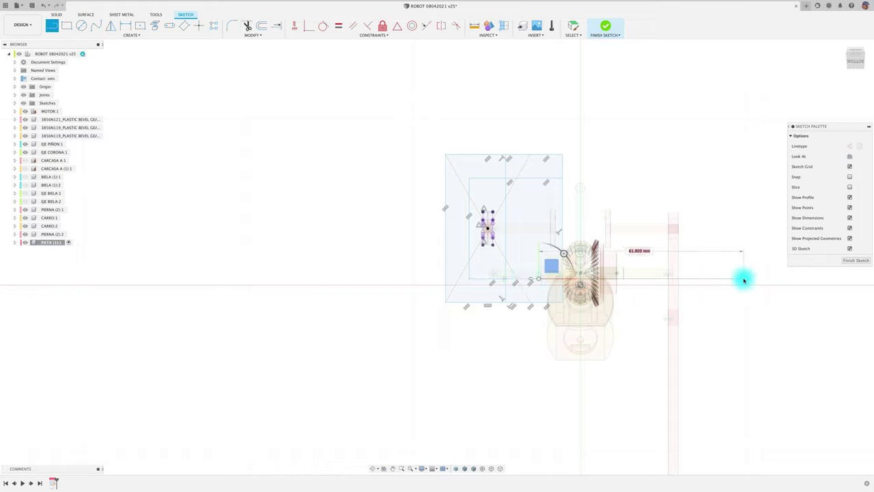
click(744, 279)
key(t)
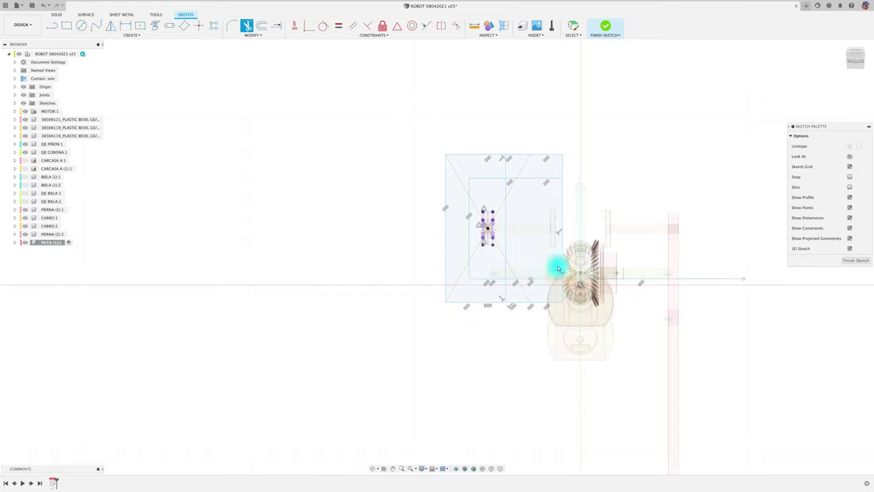
click(562, 266)
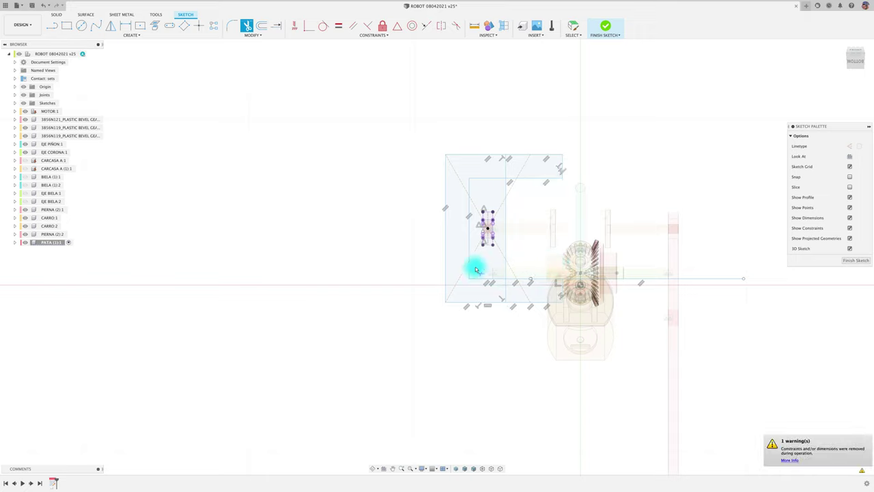
click(506, 174)
click(508, 299)
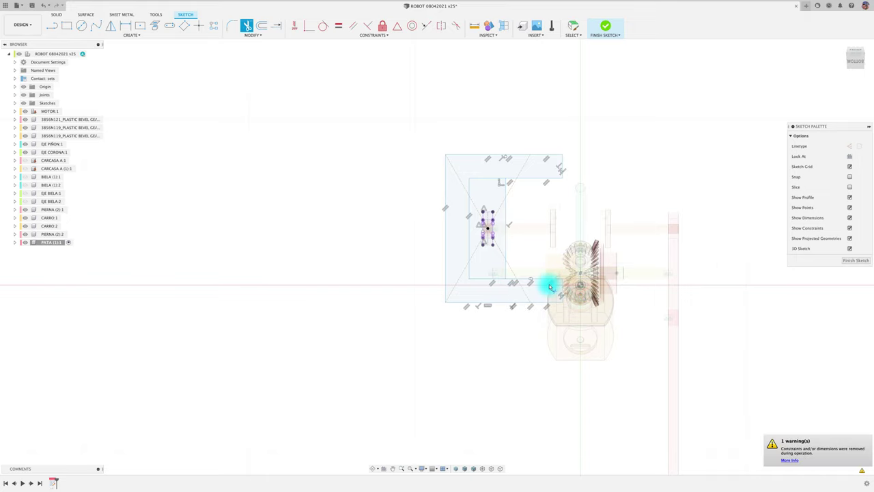
scroll(551, 287, up, 3)
scroll(551, 287, down, 3)
shift+scroll(550, 286, down, 2)
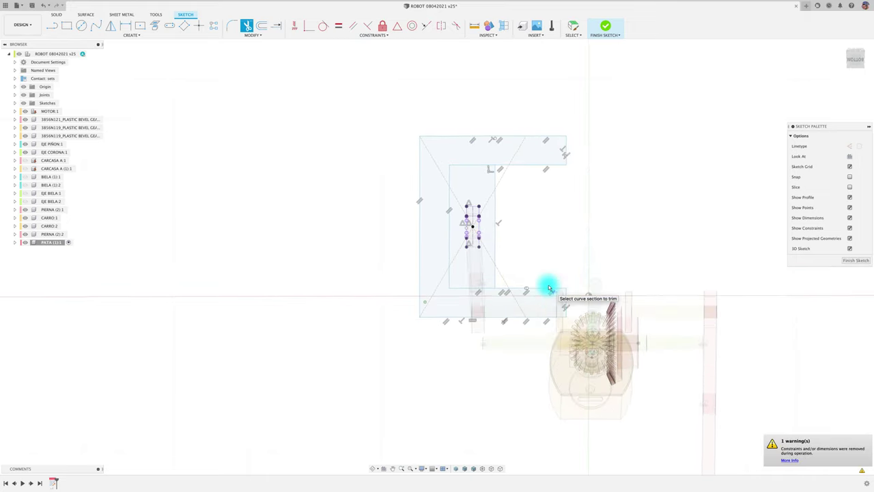
shift+scroll(551, 287, down, 2)
shift+scroll(550, 287, down, 2)
shift+scroll(550, 287, down, 2)
shift+scroll(550, 287, down, 2)
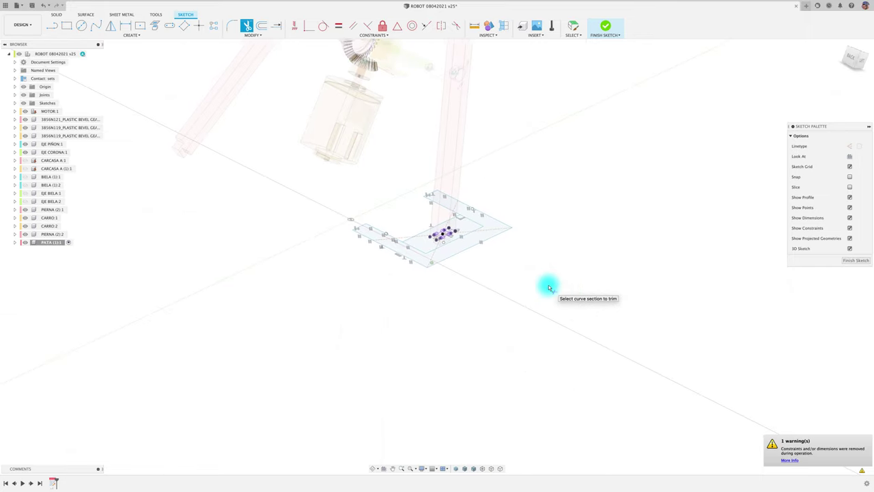
shift+scroll(551, 287, down, 2)
shift+scroll(550, 287, down, 2)
shift+scroll(551, 287, down, 2)
shift+scroll(551, 287, down, 2)
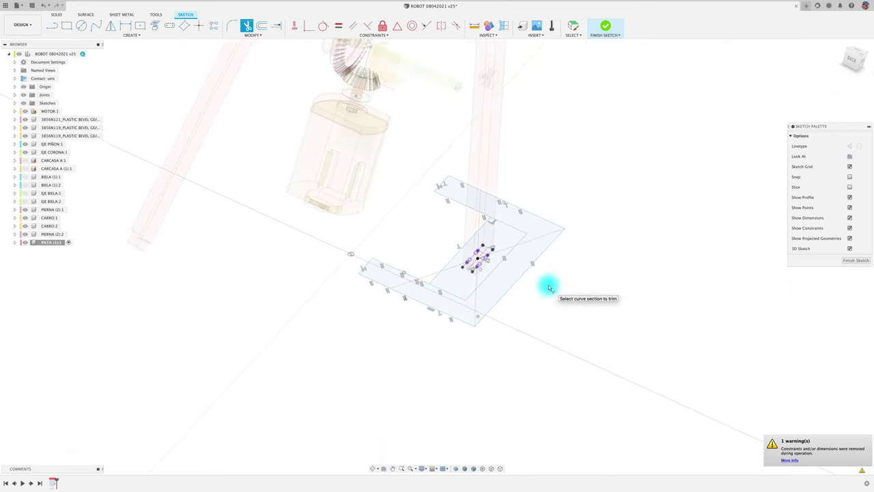
shift+scroll(551, 286, down, 2)
shift+scroll(551, 287, down, 2)
shift+scroll(550, 287, down, 2)
shift+scroll(550, 287, down, 2)
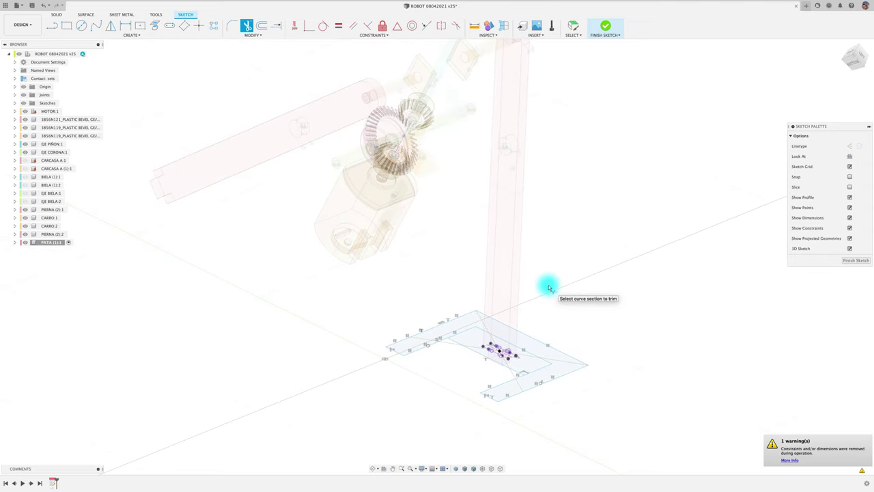
Step: Extrude the two U-shaped profiles 3 mm as a new solid body
key(e)
click(519, 343)
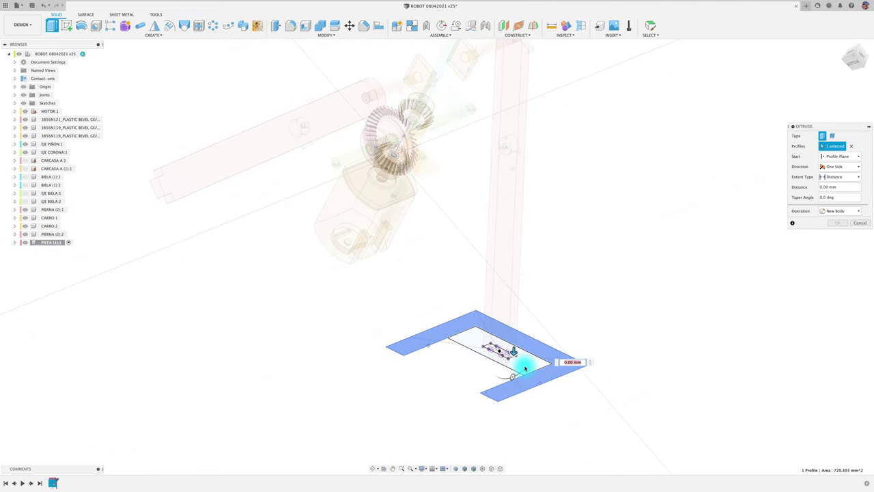
click(519, 360)
drag(505, 356, 507, 357)
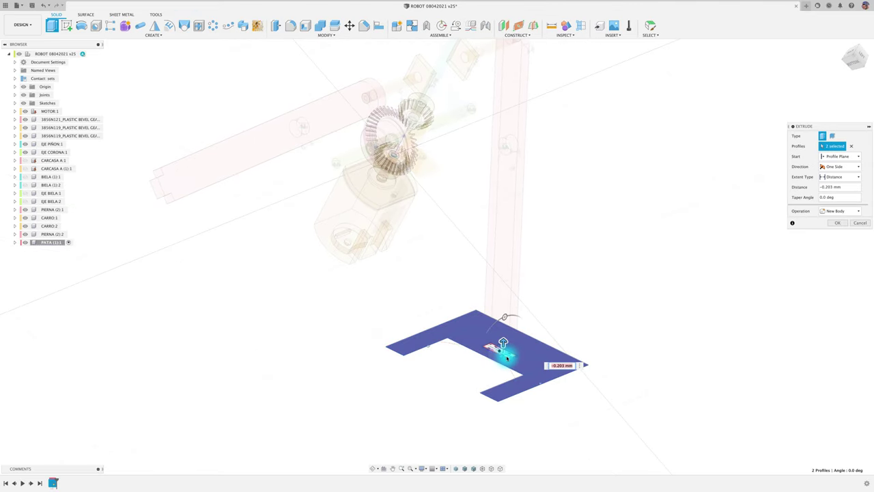
scroll(509, 356, up, 2)
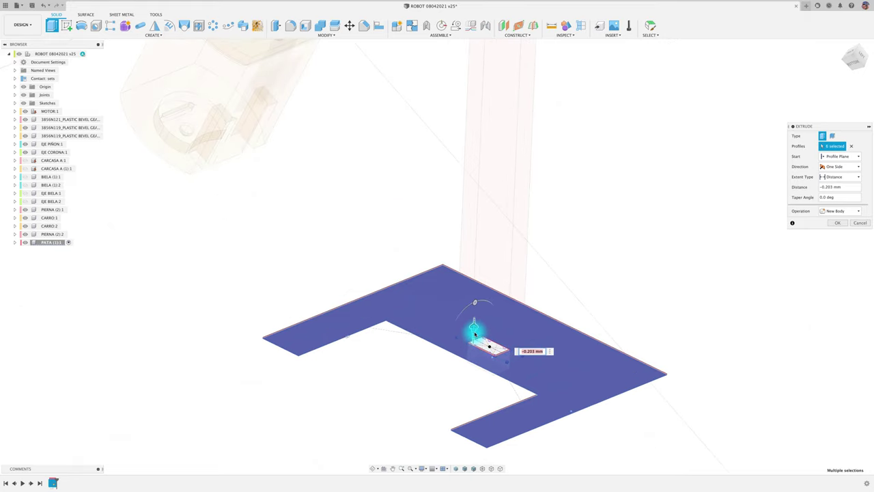
drag(475, 333, 476, 351)
text(3)
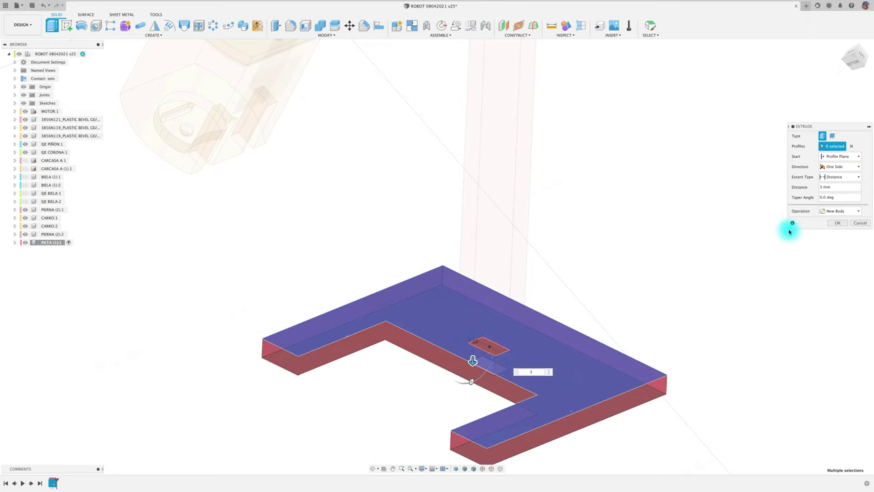
click(837, 226)
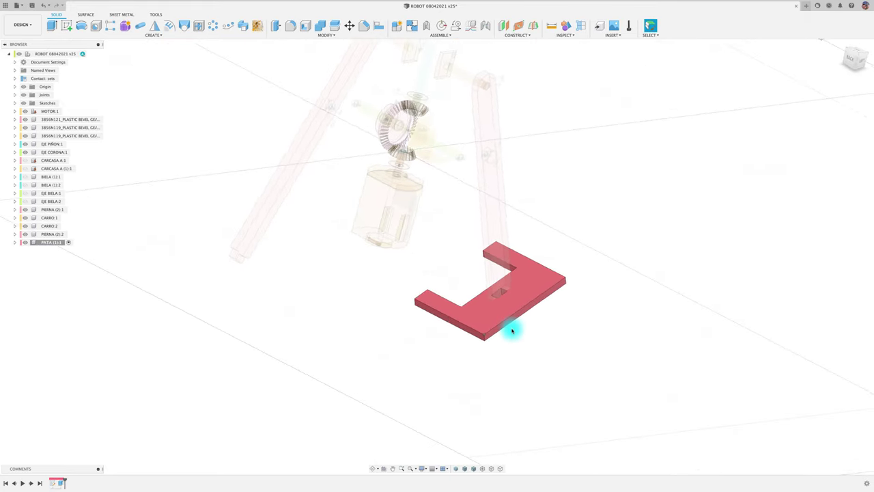
mouse_move(464, 341)
shift+middle_down()
mouse_move(416, 316)
mouse_move(589, 256)
shift+middle_up()
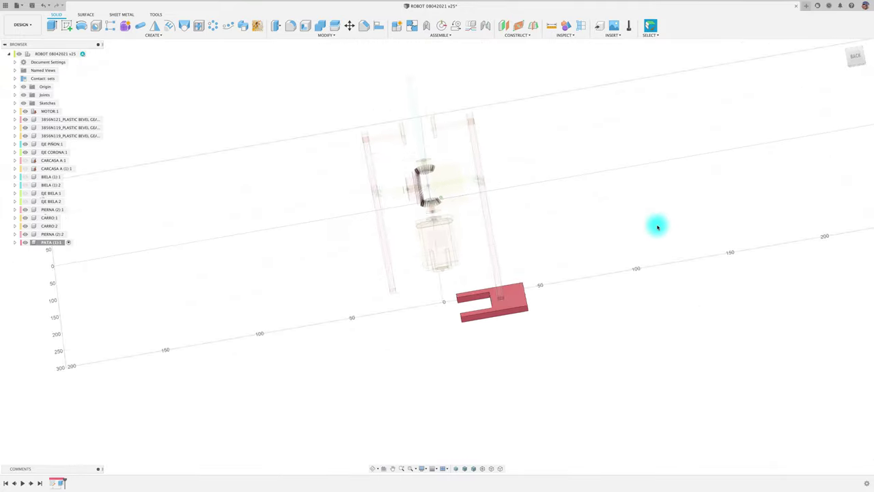
Step: Press Pull the foot slot's inner face by -1.871 mm to resize the opening
shift+middle_drag(589, 256, 248, 59)
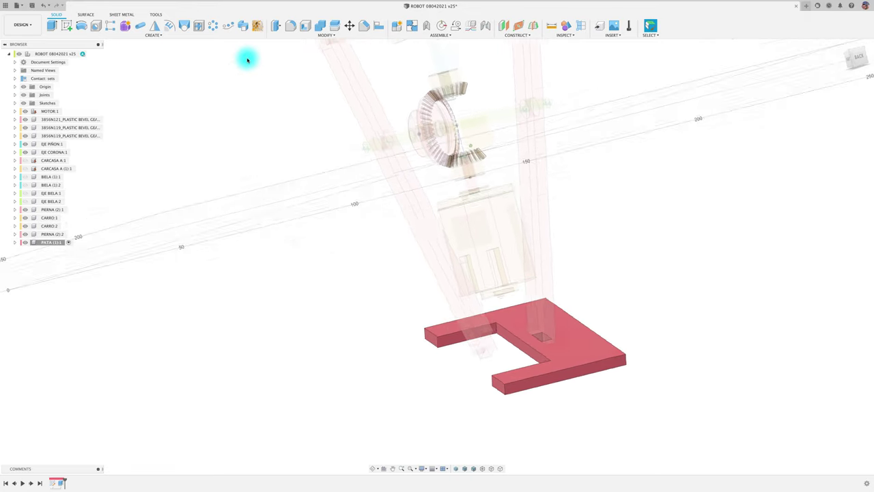
key(q)
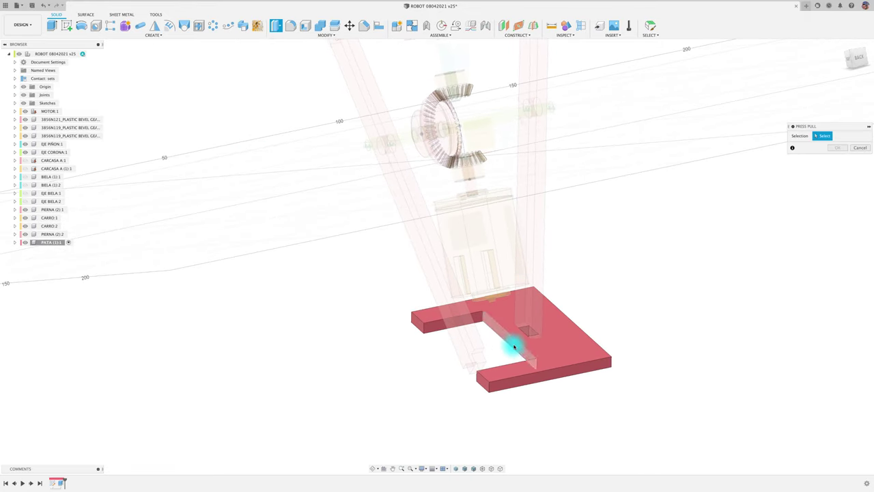
click(513, 343)
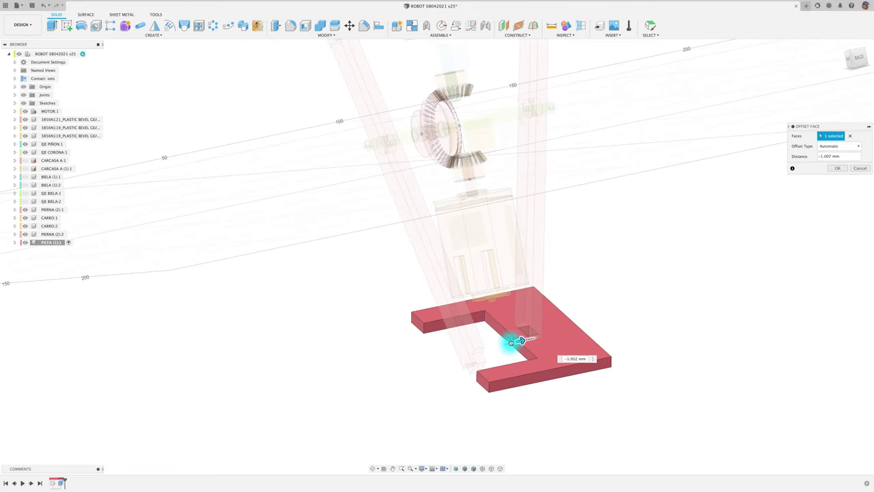
mouse_move(513, 342)
shift+middle_down()
mouse_move(606, 350)
mouse_move(739, 259)
shift+middle_up()
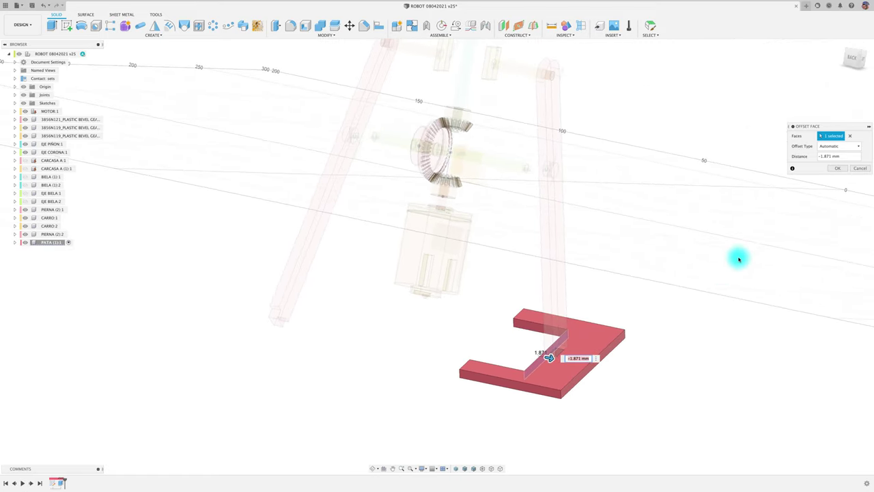
click(839, 168)
mouse_move(618, 308)
shift+middle_down()
mouse_move(469, 318)
mouse_move(394, 273)
mouse_move(343, 86)
mouse_move(337, 25)
shift+middle_up()
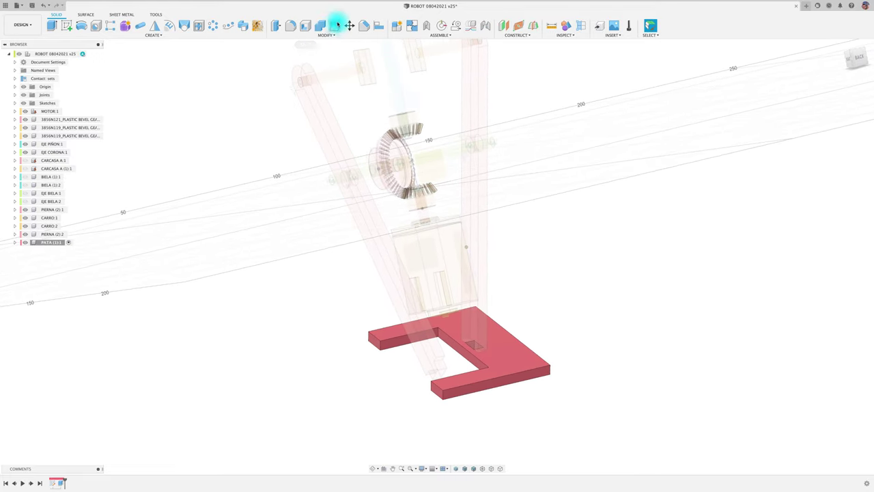
Step: Fillet a front corner edge of the foot's arm at 2.718 mm
click(291, 26)
click(437, 392)
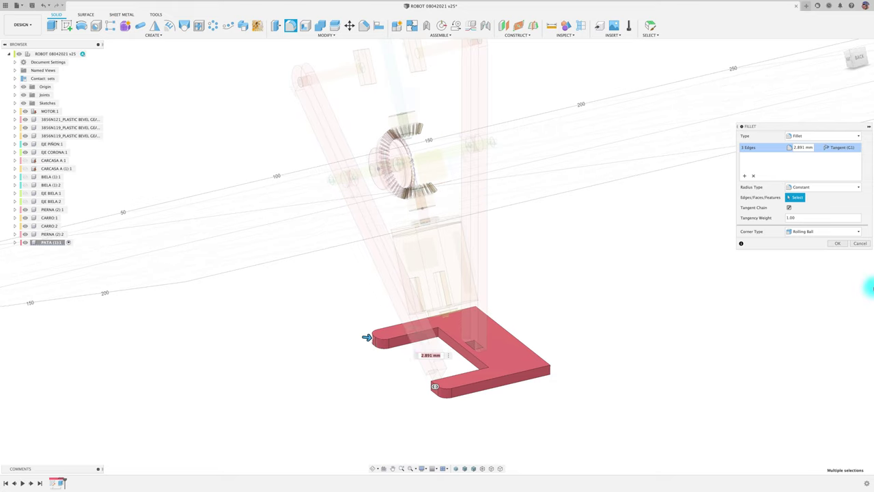
click(862, 244)
mouse_move(531, 389)
shift+middle_down()
mouse_move(469, 357)
mouse_move(440, 314)
mouse_move(407, 81)
mouse_move(319, 32)
shift+middle_up()
Step: Fillet the remaining arm-end edges of the U-shaped foot at 2.718 mm
click(291, 25)
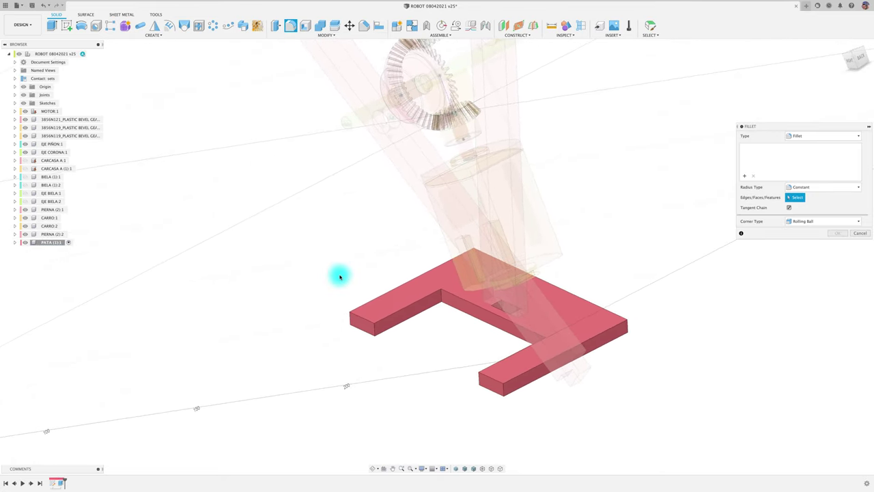
click(349, 316)
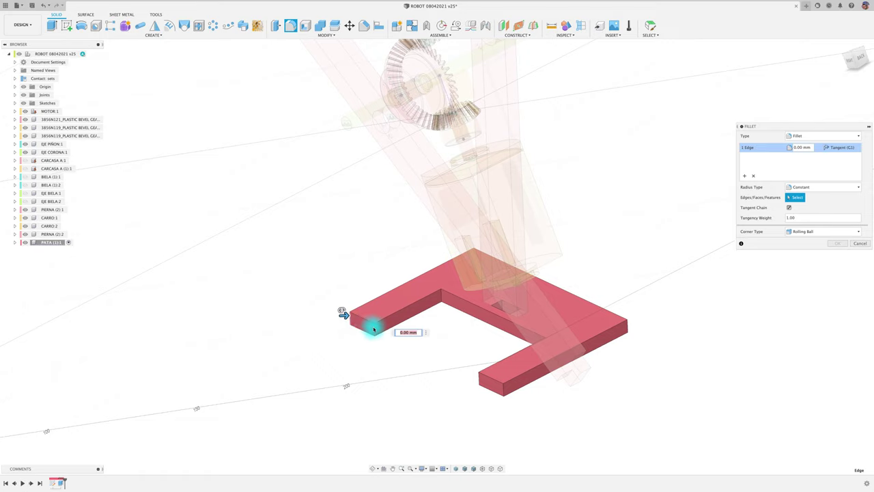
click(490, 387)
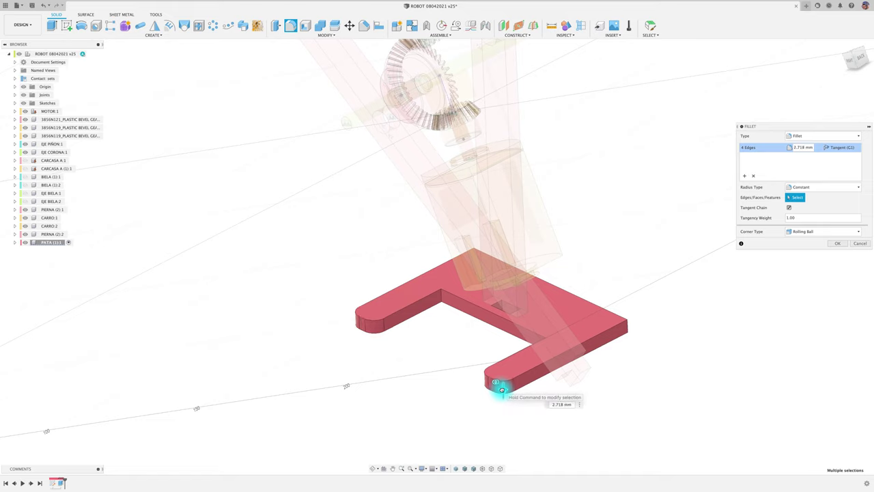
shift+middle_drag(516, 387, 799, 269)
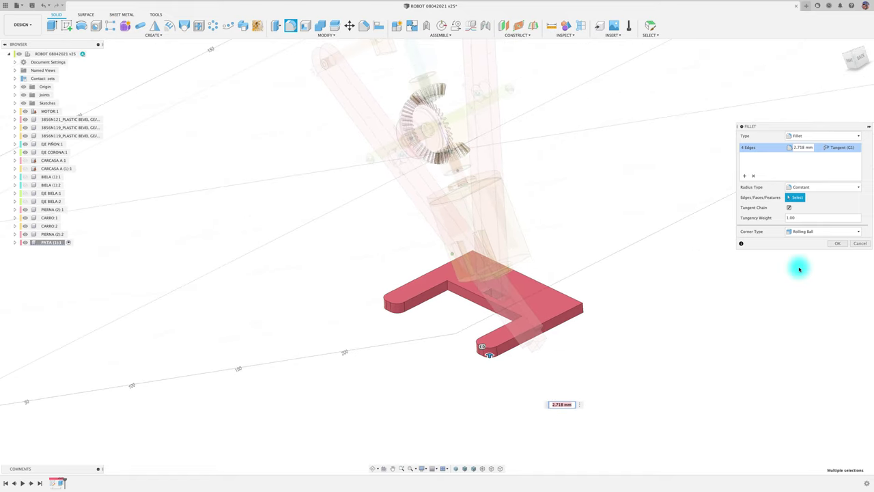
click(836, 243)
mouse_move(687, 277)
shift+middle_down()
mouse_move(539, 388)
mouse_move(481, 367)
shift+middle_up()
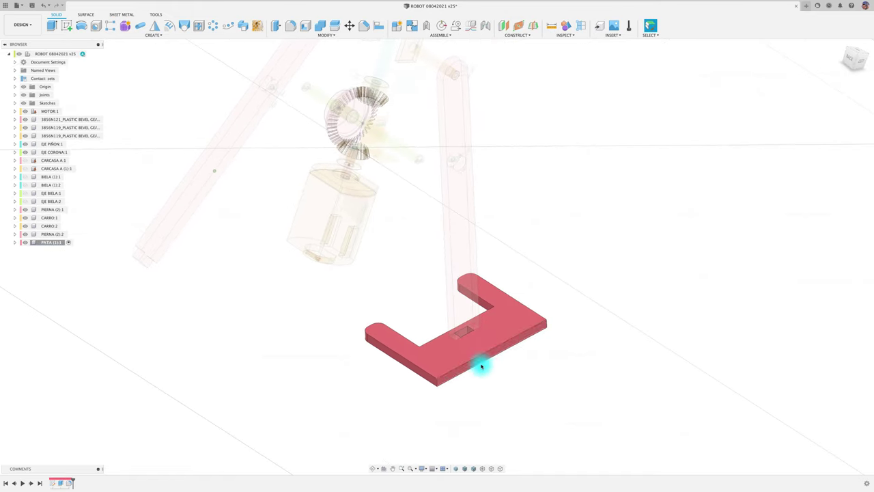
Step: Round the foot's two outer back corner edges with a 17.143 mm fillet
click(294, 26)
click(437, 383)
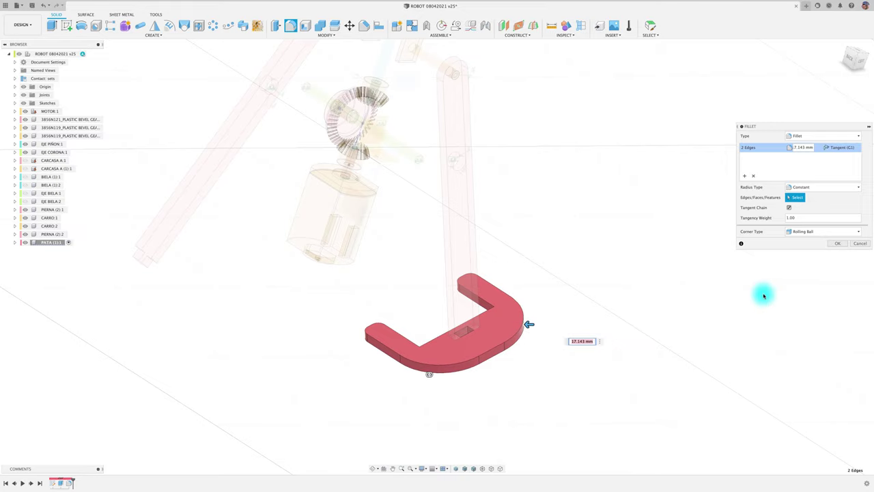
key(Return)
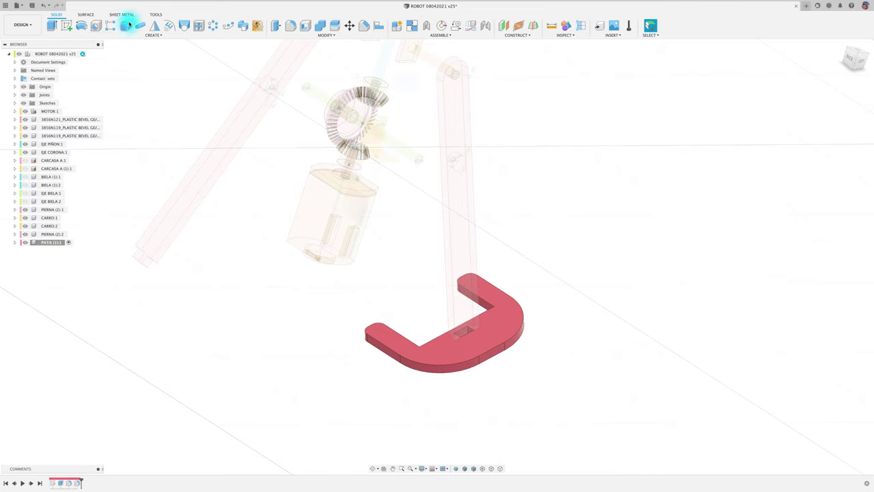
Step: Extrude the tab profile 19.176 mm from the foot's curved back, joined to the plate
click(54, 26)
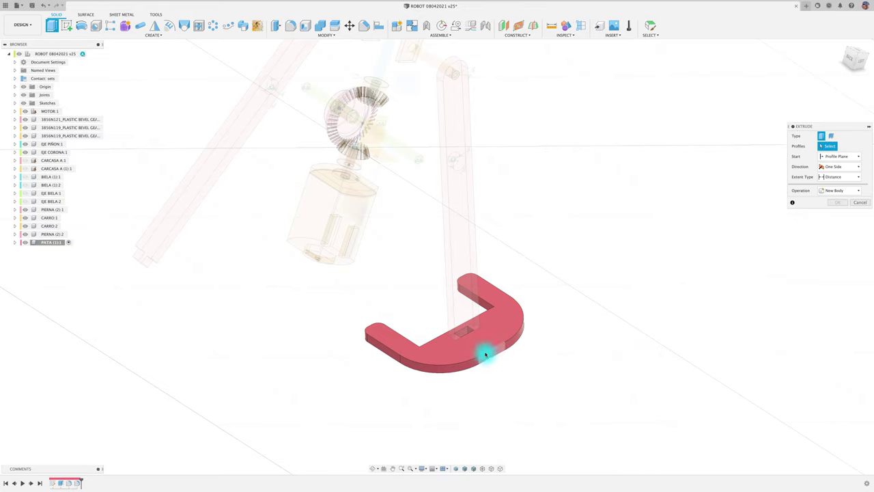
click(490, 358)
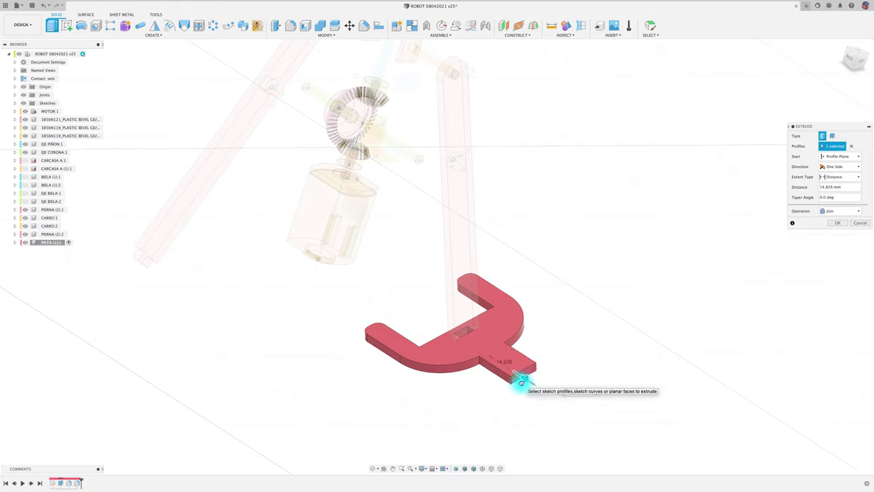
drag(521, 382, 534, 384)
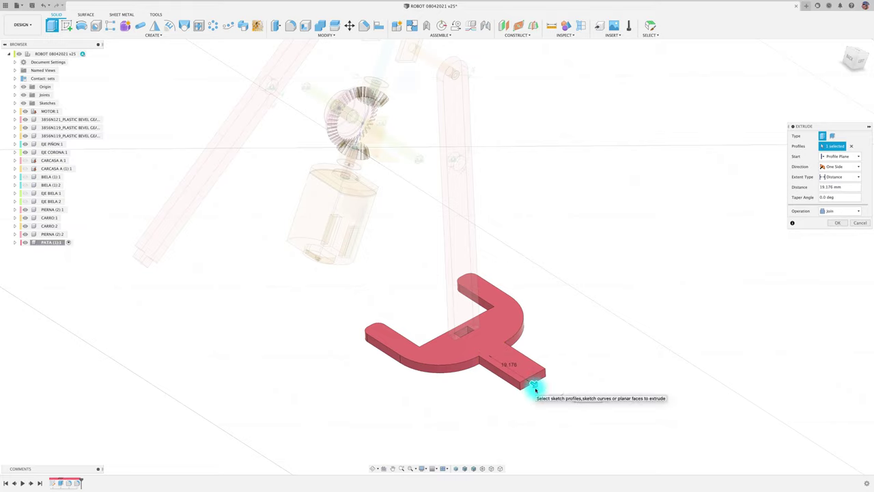
click(837, 223)
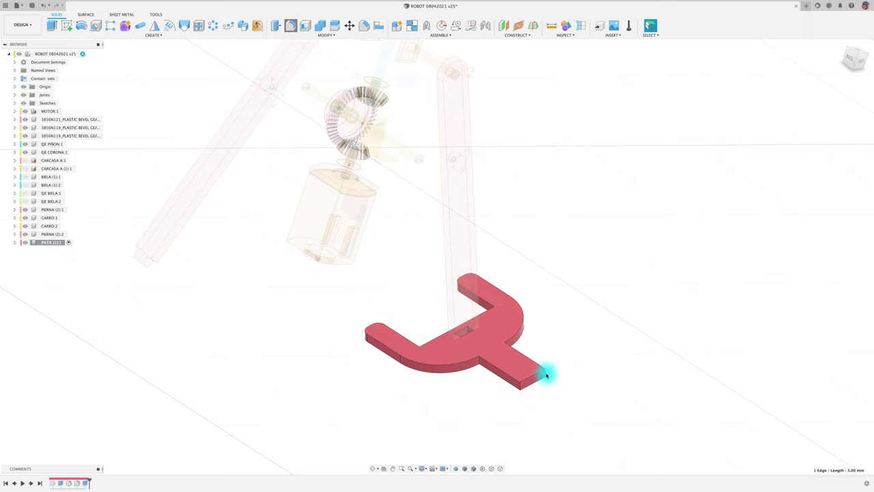
Step: Round the tab's two end corners with a 4.841 mm fillet
click(293, 30)
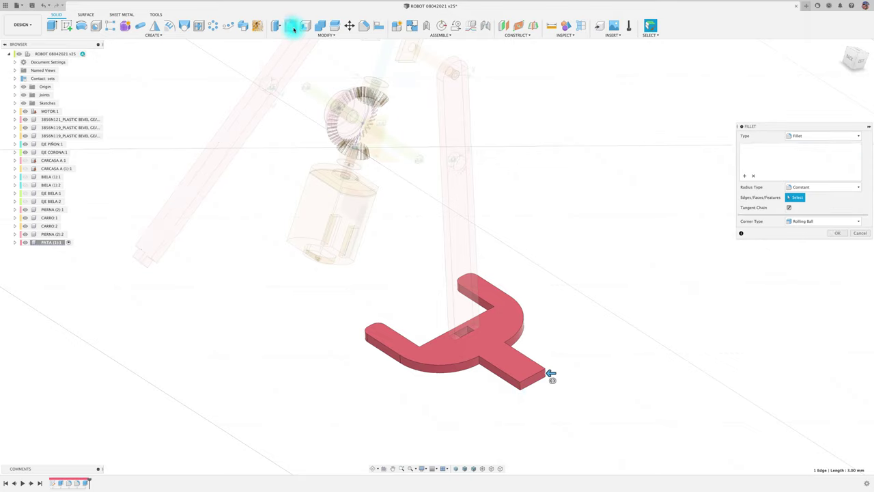
click(535, 385)
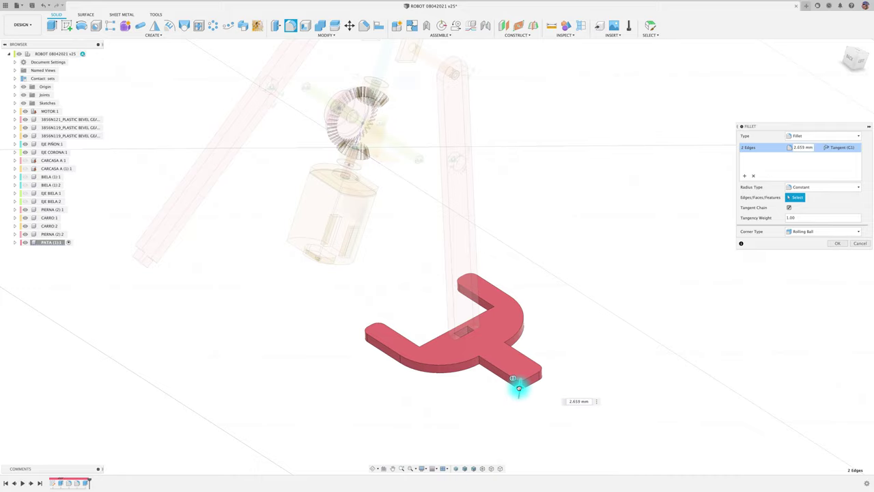
click(836, 243)
mouse_move(706, 314)
shift+middle_down()
mouse_move(586, 359)
mouse_move(416, 400)
mouse_move(402, 398)
mouse_move(361, 327)
mouse_move(383, 321)
shift+middle_up()
Step: Select two inner edges of the foot for a 3.64 mm chamfer
click(364, 26)
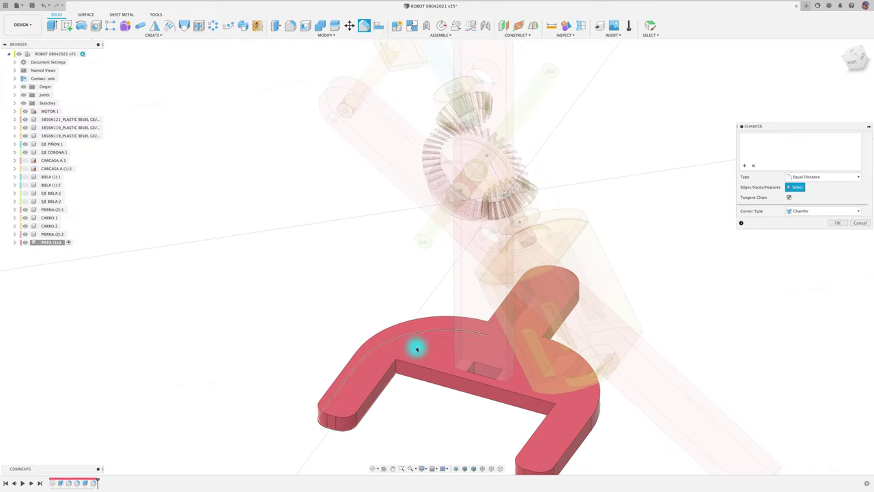
click(398, 373)
mouse_move(396, 367)
shift+middle_down()
mouse_move(537, 396)
mouse_move(387, 420)
mouse_move(368, 410)
shift+middle_up()
click(367, 410)
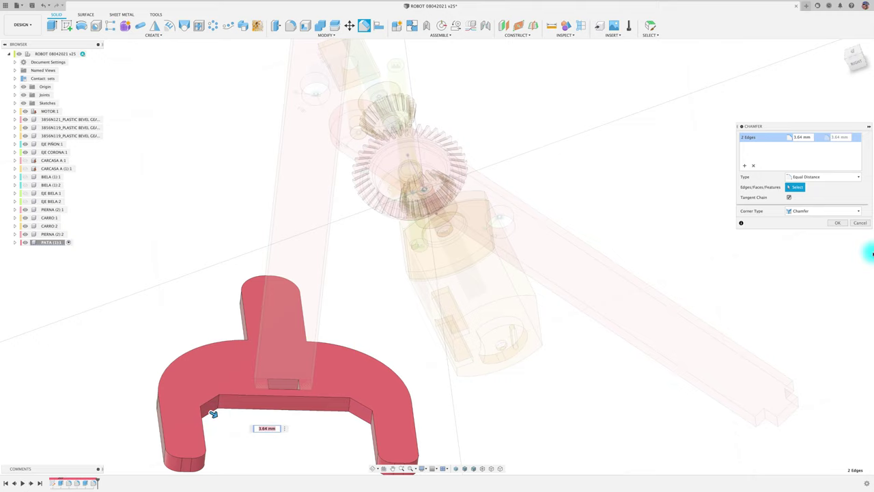
Step: Apply the 3.64 mm chamfer, zoom out, and activate the top-level ROBOT 08042021 assembly
click(839, 223)
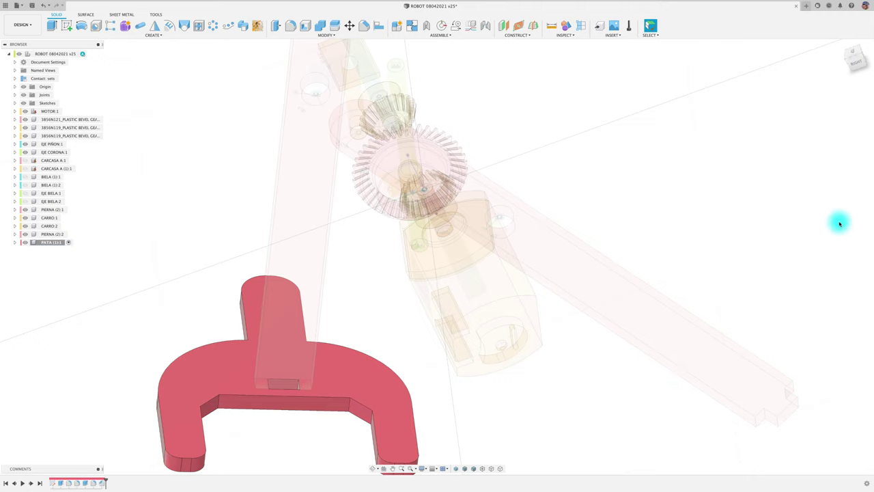
shift+scroll(716, 283, left, 5)
shift+scroll(716, 282, left, 5)
shift+scroll(717, 283, left, 5)
shift+scroll(717, 283, left, 5)
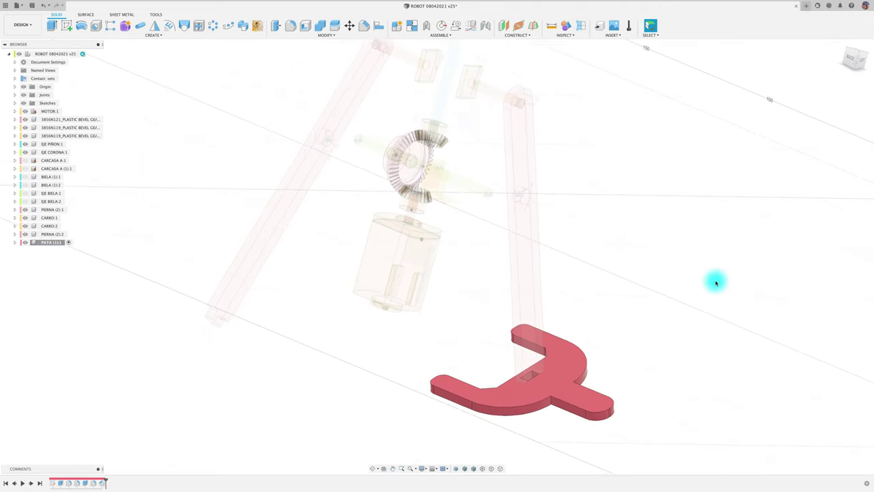
shift+scroll(634, 330, left, 5)
shift+scroll(634, 330, left, 5)
shift+scroll(636, 332, left, 5)
shift+scroll(636, 333, left, 5)
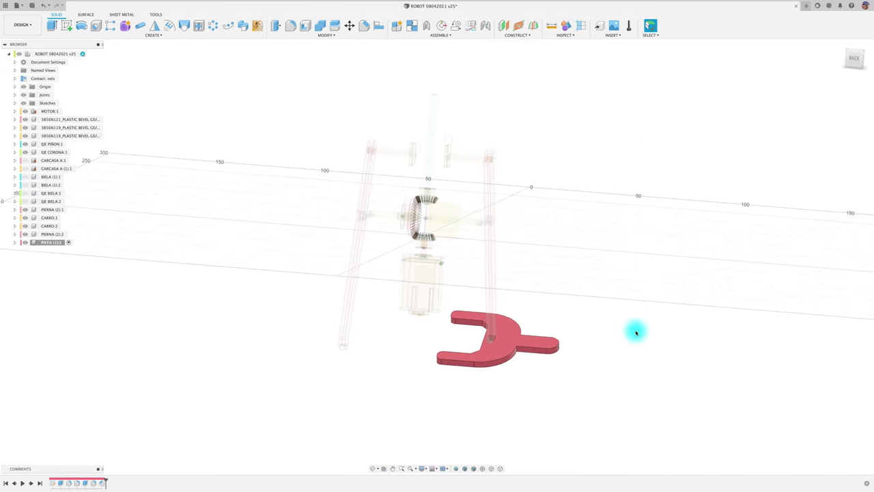
shift+scroll(634, 332, left, 5)
double_click(70, 54)
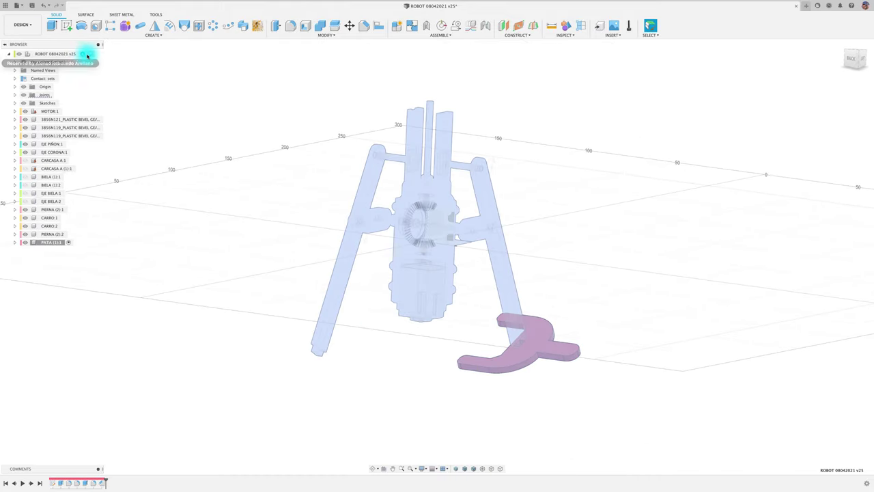
mouse_move(191, 99)
shift+middle_down()
mouse_move(242, 181)
mouse_move(308, 150)
mouse_move(381, 59)
shift+middle_up()
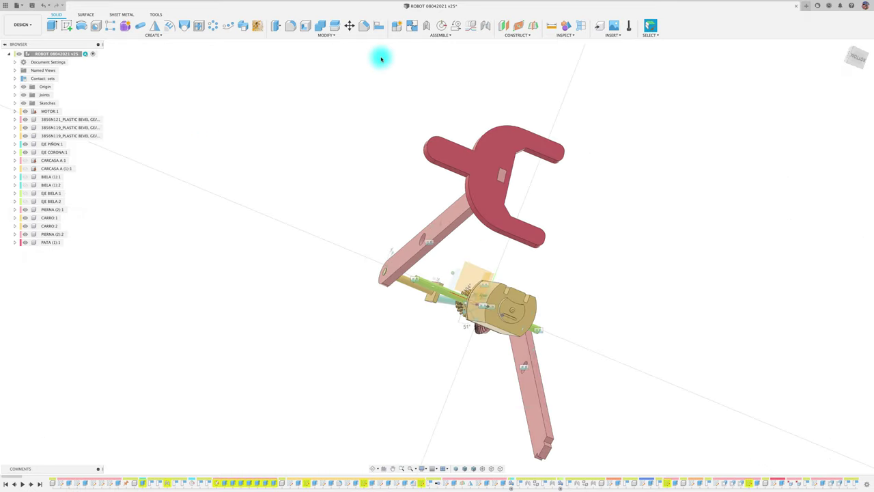
Step: Combine Cut the leg out of the foot body, keeping the leg as a tool
click(320, 25)
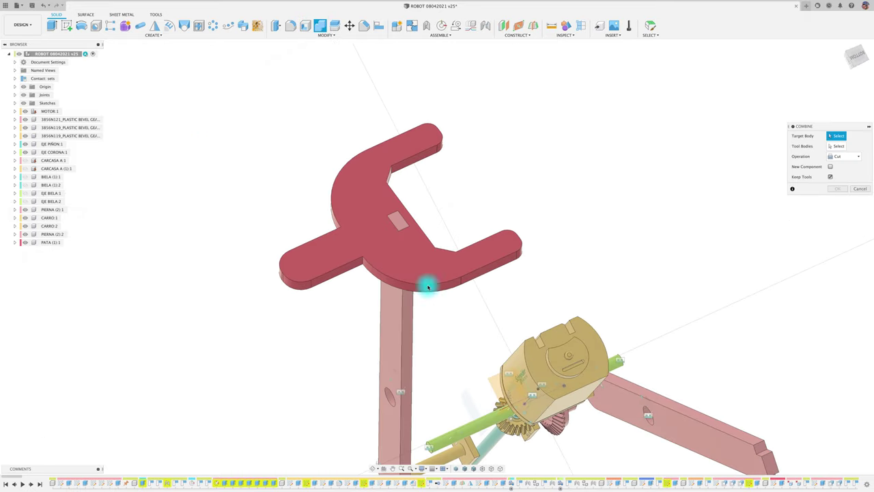
click(519, 243)
click(439, 258)
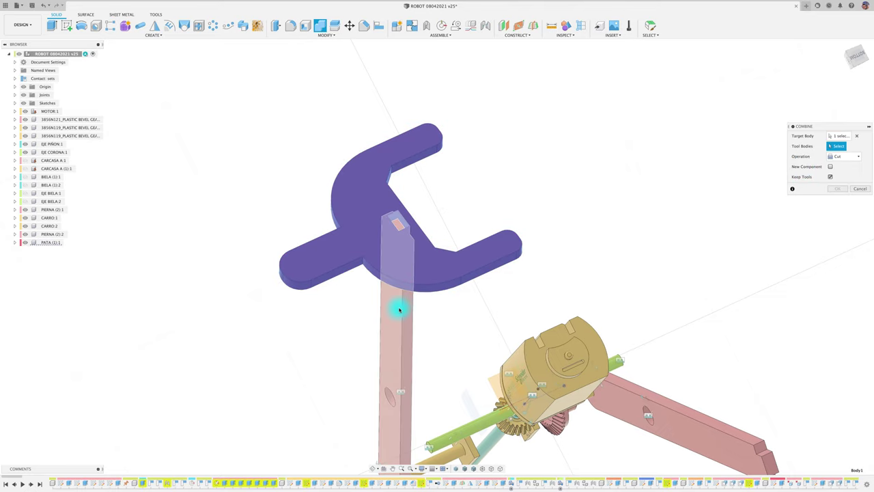
click(401, 229)
click(837, 191)
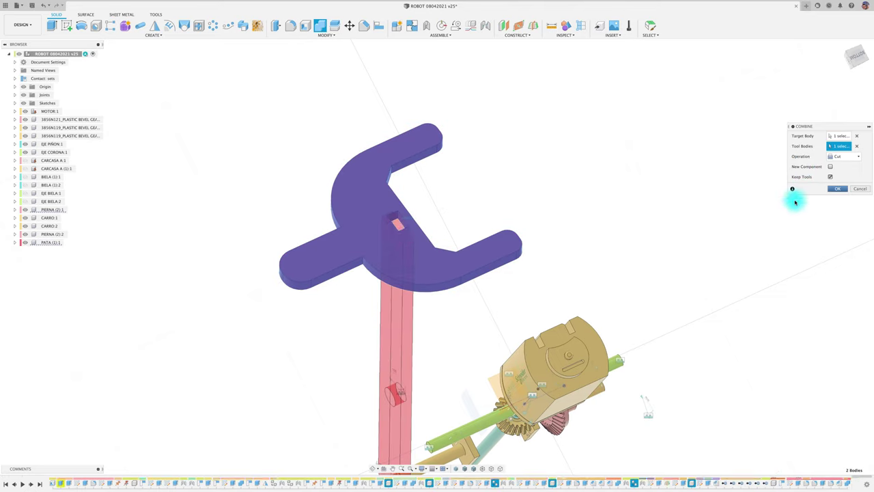
drag(374, 268, 390, 229)
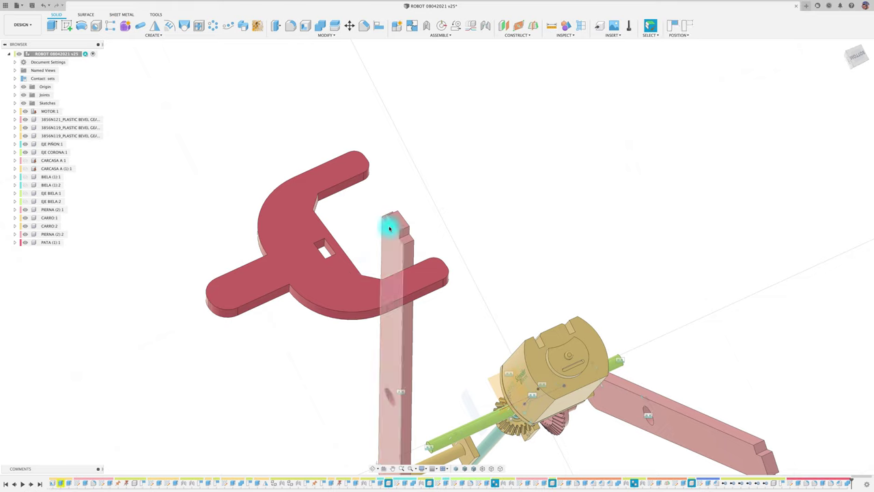
Step: Joint the PATA foot's slot to the end of the PIERNA (2) leg
key(j)
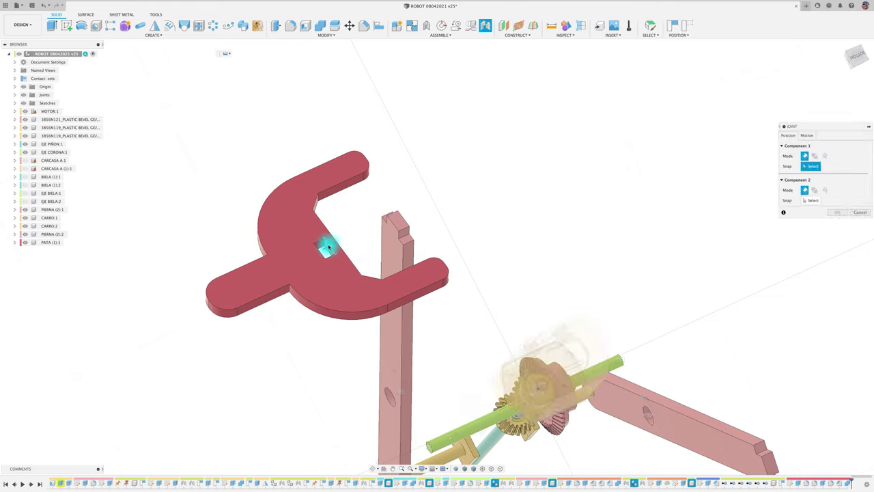
click(328, 246)
click(404, 218)
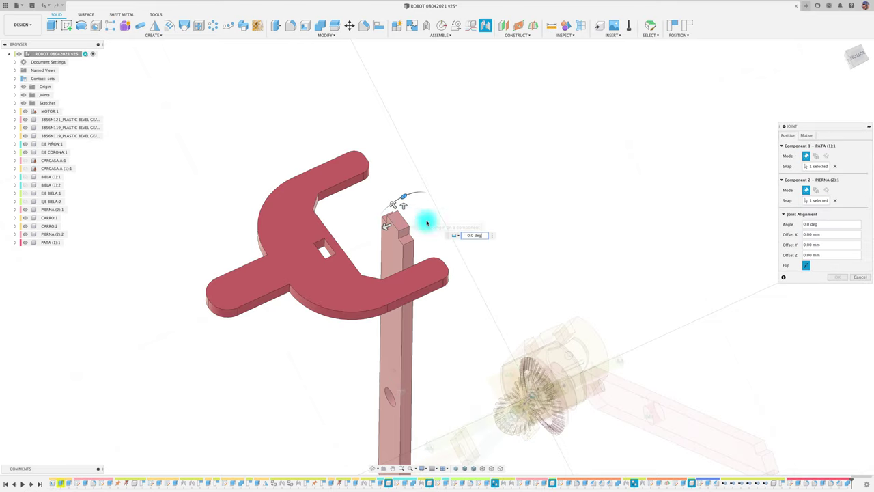
click(807, 135)
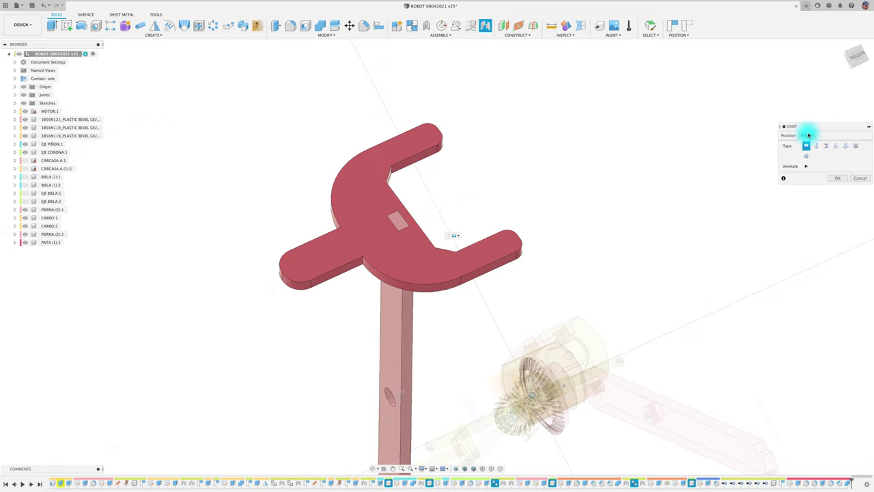
click(836, 178)
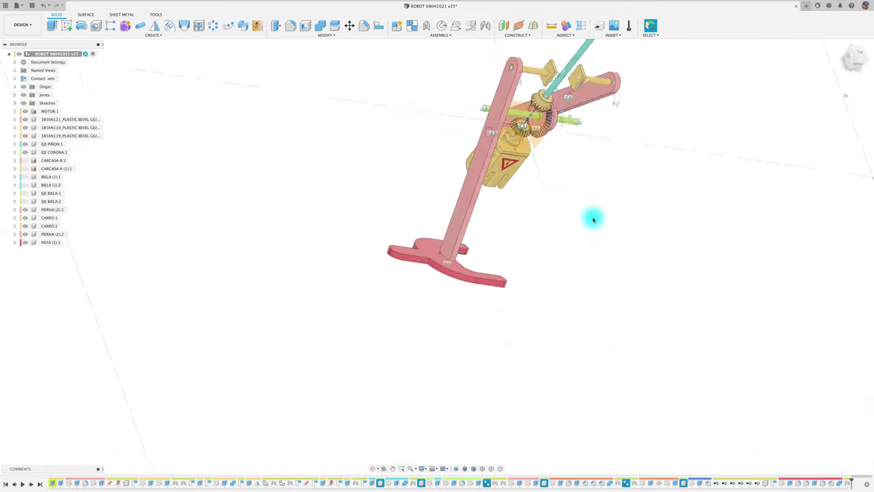
mouse_move(592, 220)
shift+middle_down()
mouse_move(552, 306)
mouse_move(565, 283)
shift+middle_up()
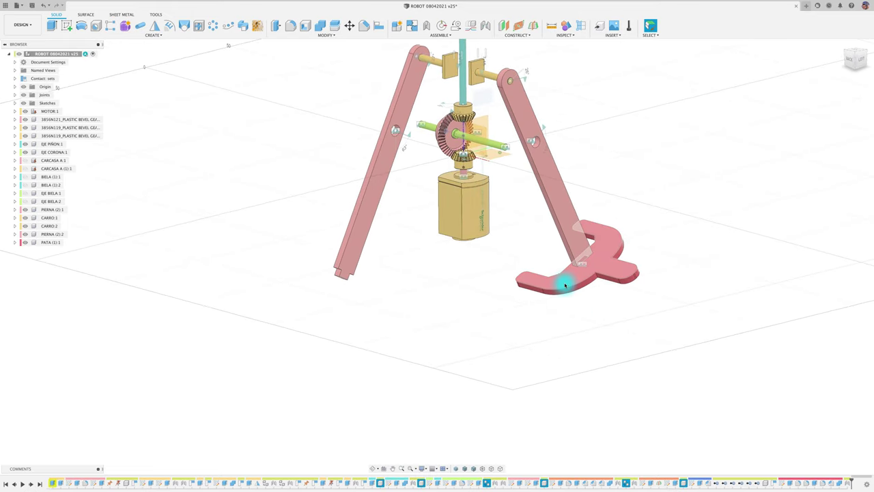
Step: Paste a copy of foot PATA (1):1, turned 180° and placed beneath the left leg
click(50, 244)
key(ctrl+v)
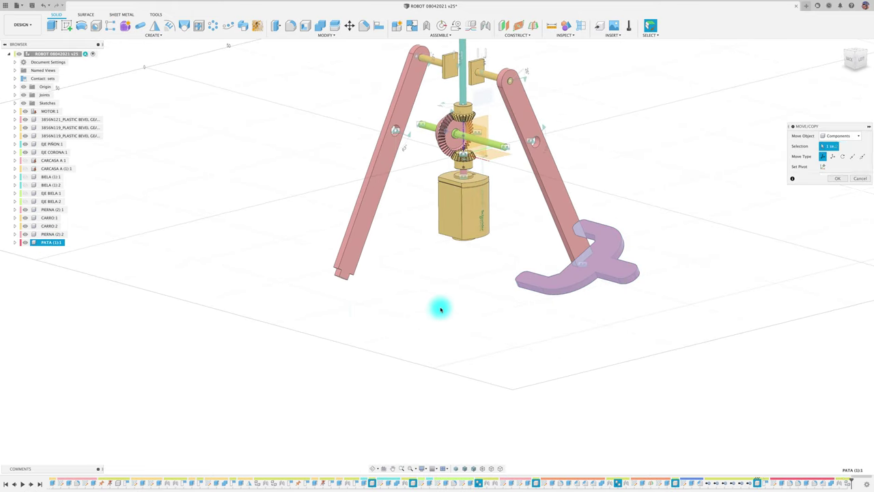
mouse_move(573, 267)
mouse_down()
mouse_move(377, 326)
mouse_move(366, 319)
mouse_up()
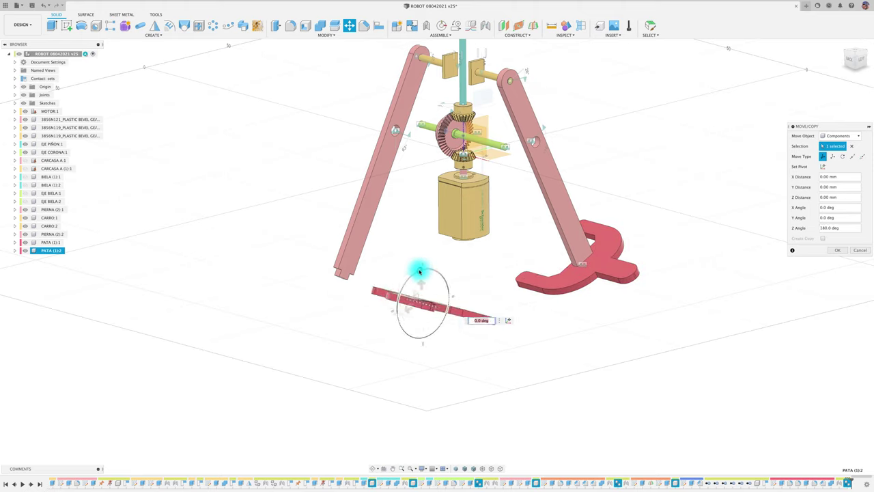
click(836, 251)
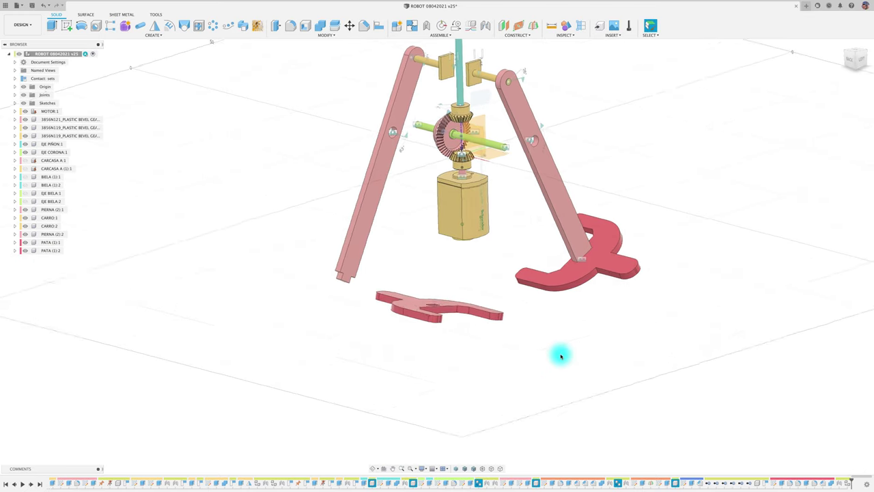
mouse_move(560, 353)
shift+middle_down()
mouse_move(403, 335)
mouse_move(452, 347)
shift+middle_up()
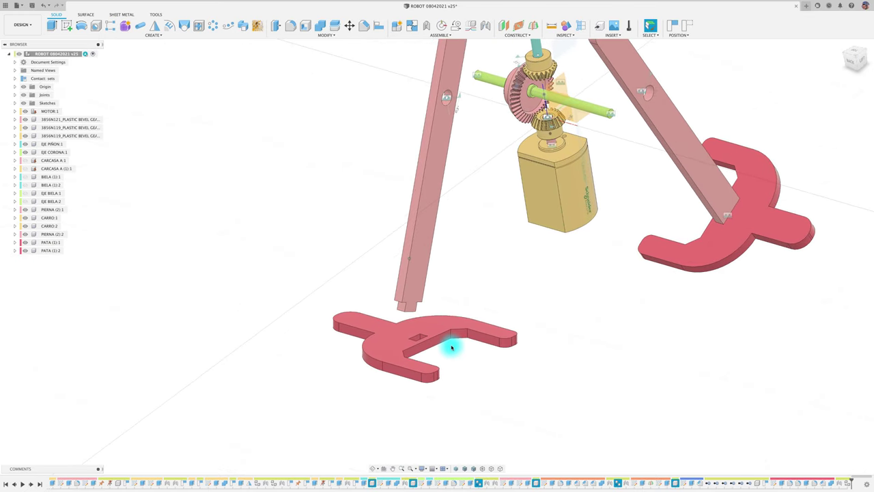
Step: Joint foot PATA (1):2 to the bottom of leg PIERNA (2):2 with a 3 mm offset
key(j)
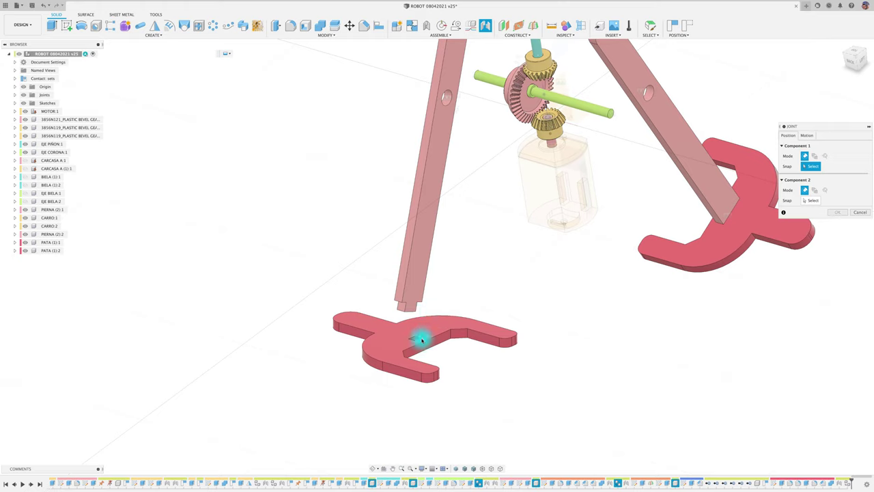
click(421, 336)
click(409, 313)
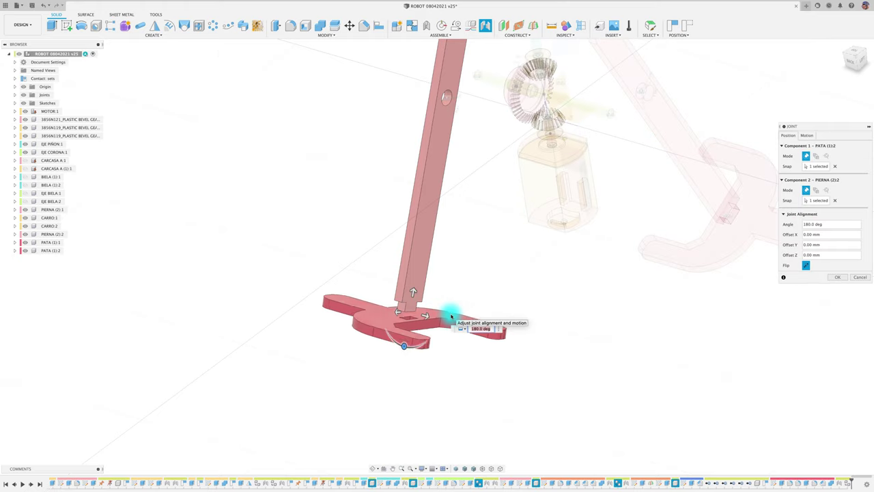
drag(414, 294, 415, 289)
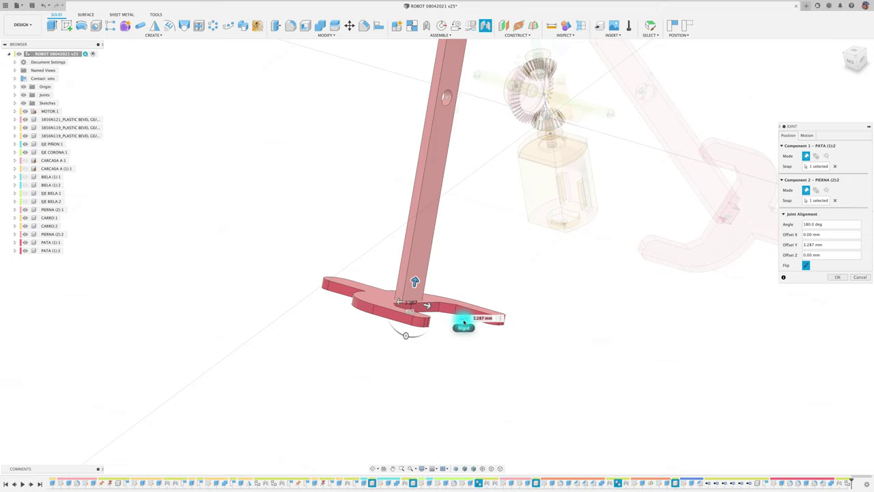
click(842, 277)
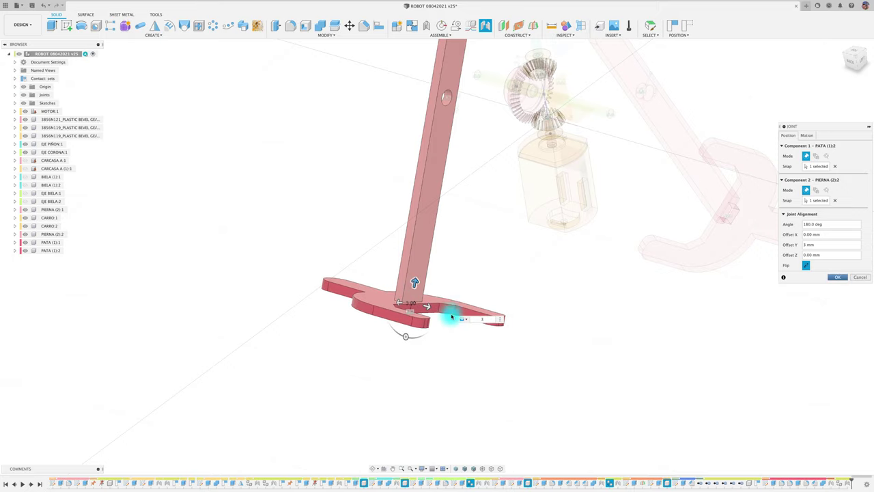
right_click(76, 53)
Step: Check both jointed feet from the left side, then unhide the CARCASA A (1):1 housing
mouse_move(190, 92)
shift+middle_down()
mouse_move(238, 135)
mouse_move(334, 161)
mouse_move(785, 66)
shift+middle_up()
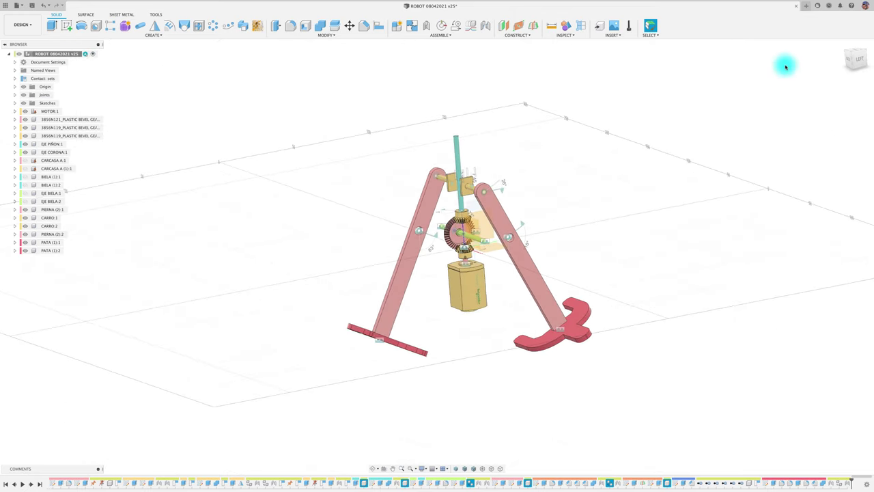
click(858, 62)
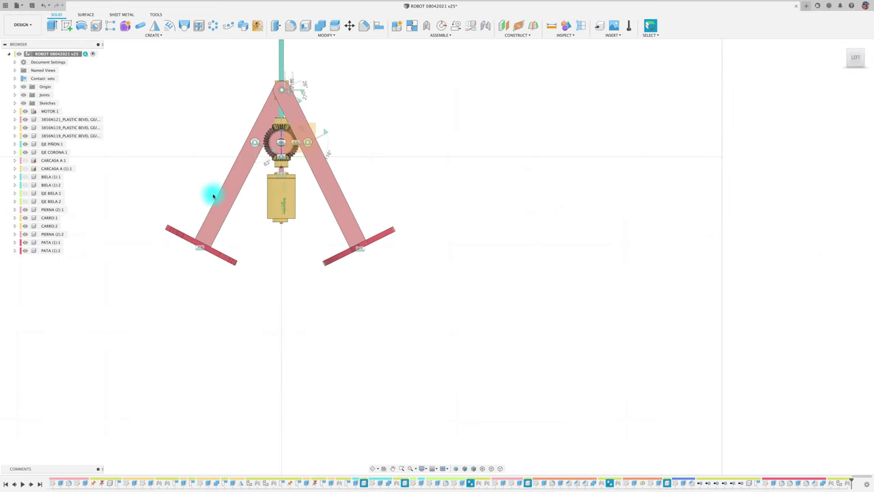
mouse_move(213, 193)
shift+middle_down()
mouse_move(305, 189)
mouse_move(52, 206)
shift+middle_up()
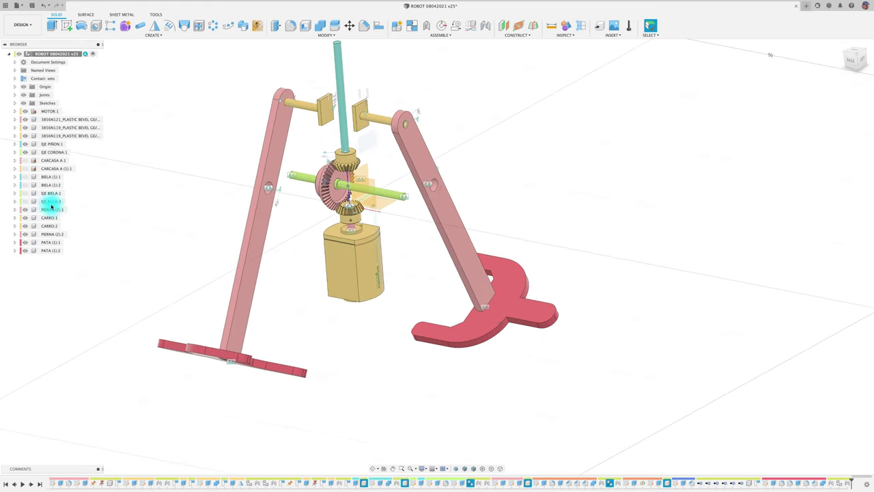
click(25, 185)
Step: Unhide the remaining hidden components, including the CARCASA A:1 casing, around the gears
click(25, 176)
click(25, 168)
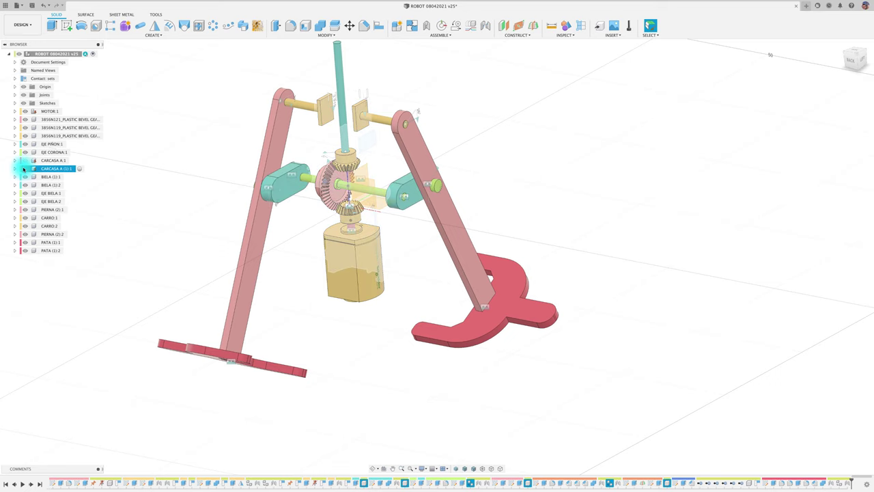
click(25, 160)
mouse_move(297, 246)
shift+middle_down()
mouse_move(335, 230)
mouse_move(345, 205)
shift+middle_up()
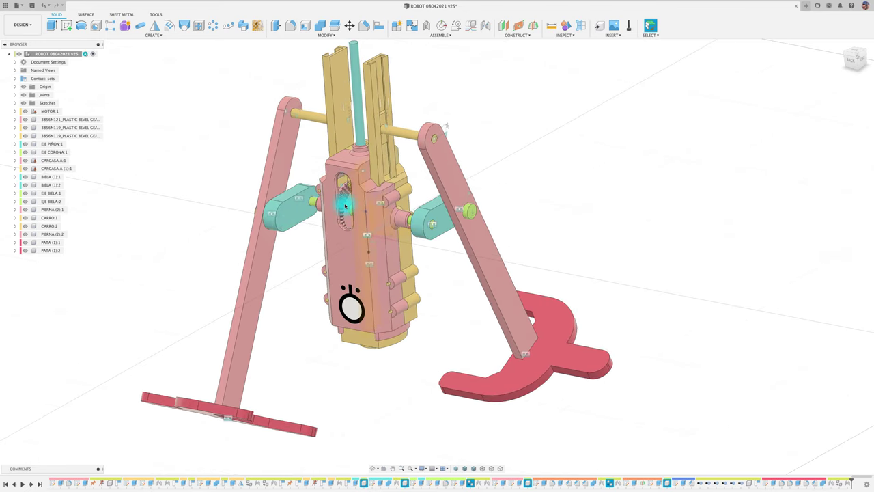
Step: Start a Move/Copy on the housing and confirm it without shifting anything, then zoom in
right_click(338, 208)
click(309, 218)
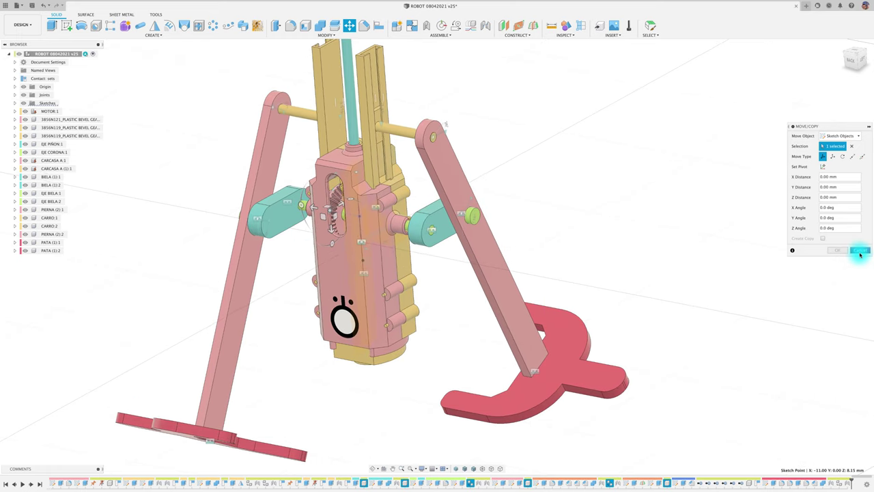
click(860, 251)
scroll(328, 237, up, 3)
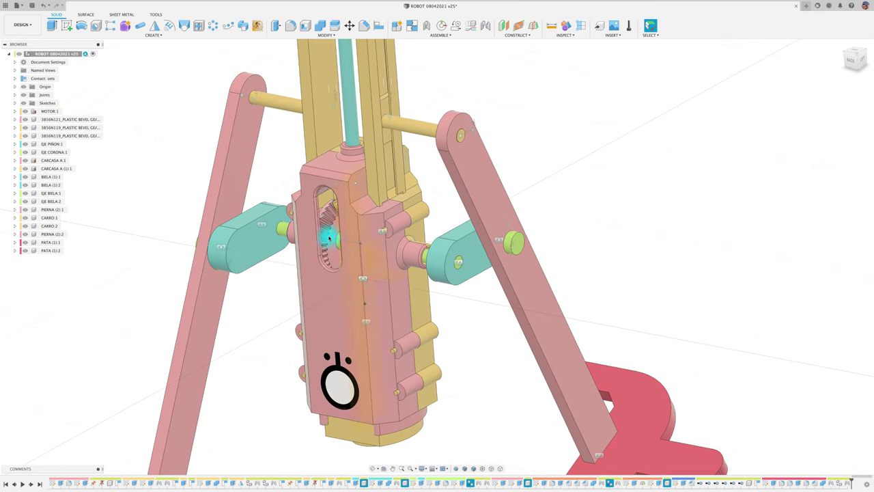
scroll(325, 232, up, 1)
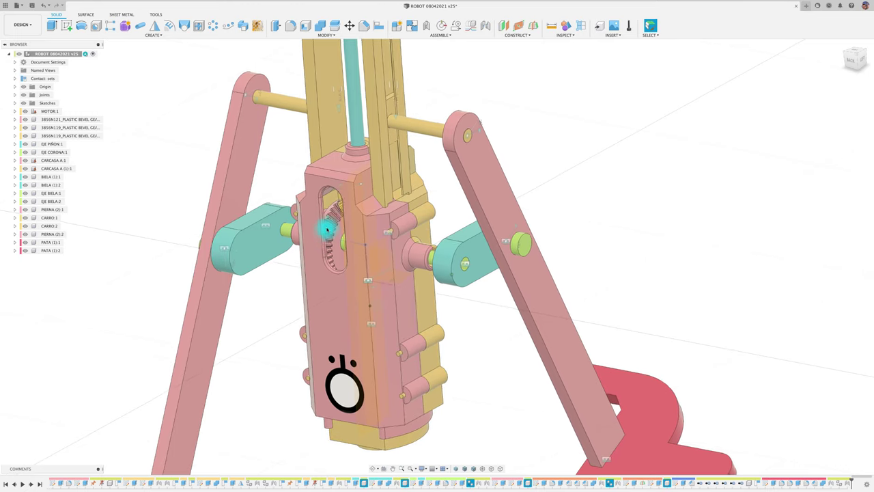
right_click(328, 220)
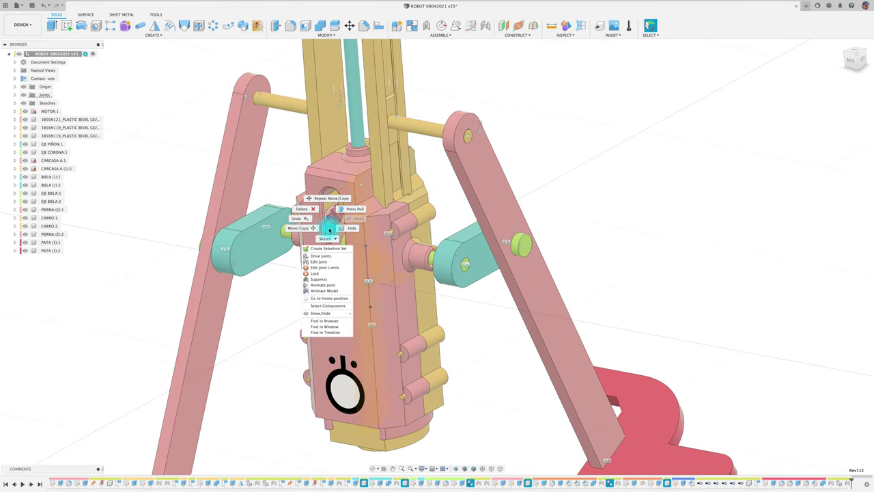
Step: Animate the whole robot assembly, watch it from the left side, then stop it
click(331, 292)
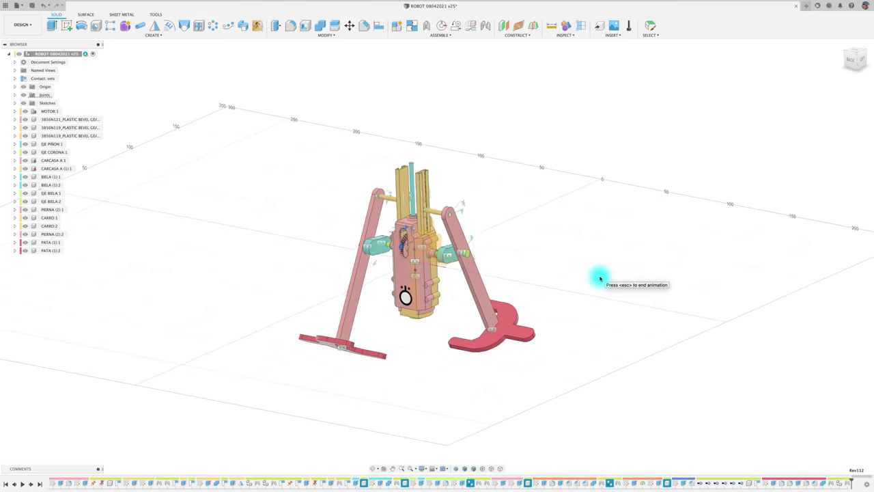
click(862, 64)
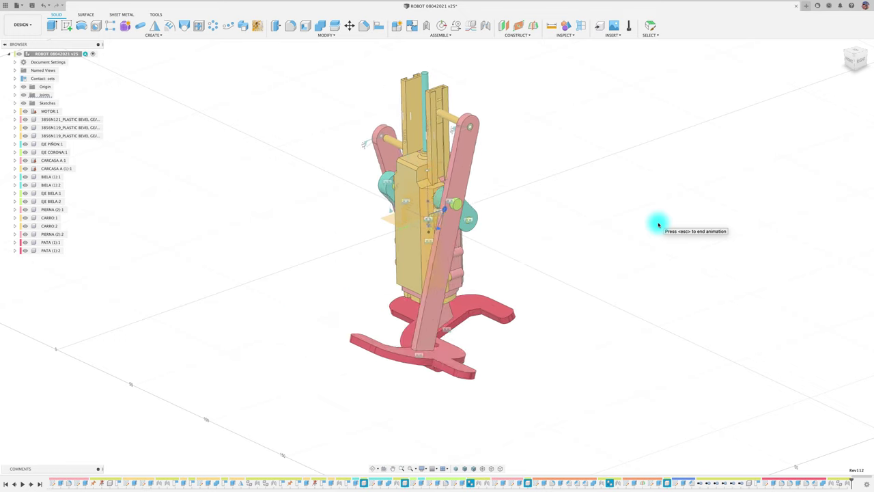
key(Escape)
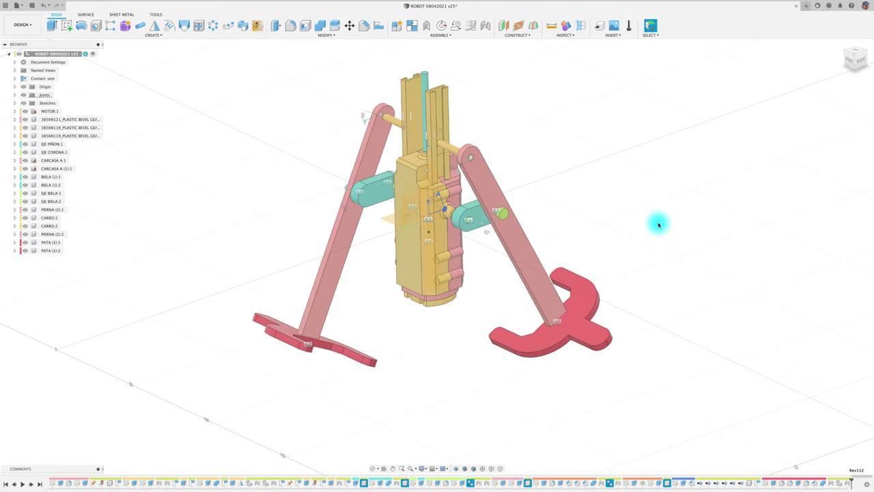
Step: Orbit and zoom in on the assembled robot to inspect the feet
mouse_move(644, 288)
shift+middle_down()
mouse_move(580, 299)
mouse_move(648, 268)
shift+middle_up()
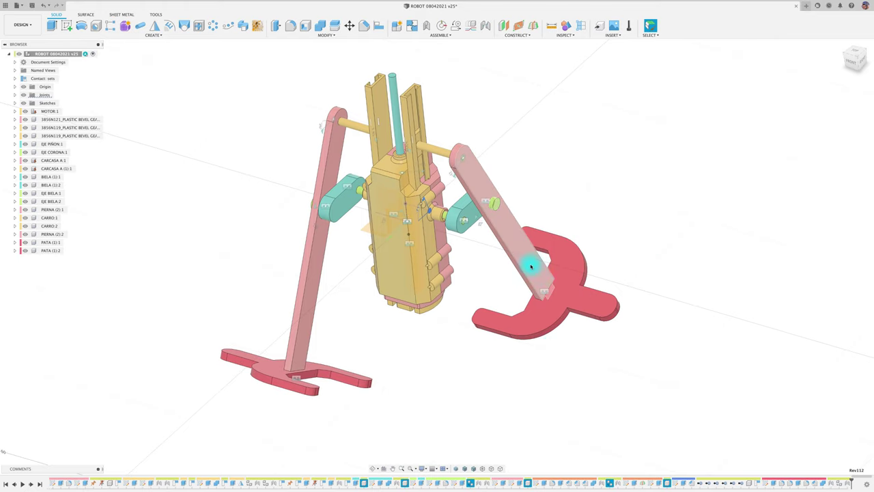
shift+middle_drag(673, 282, 670, 284)
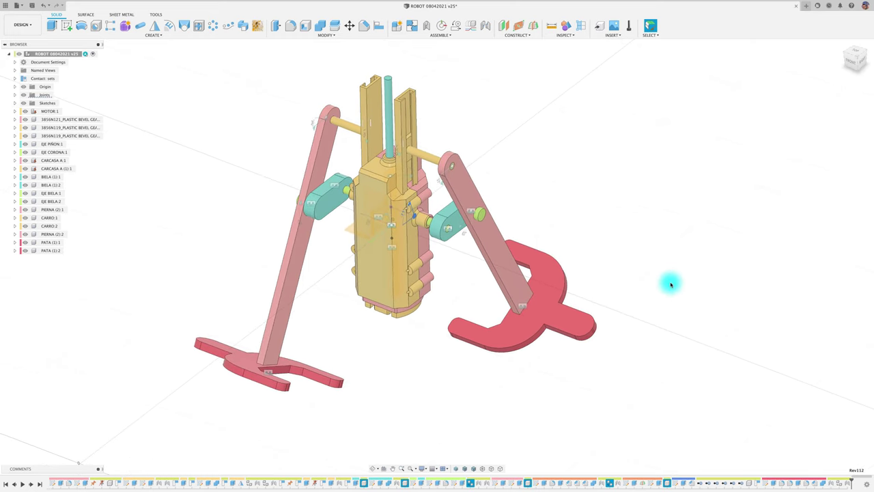
scroll(671, 284, up, 3)
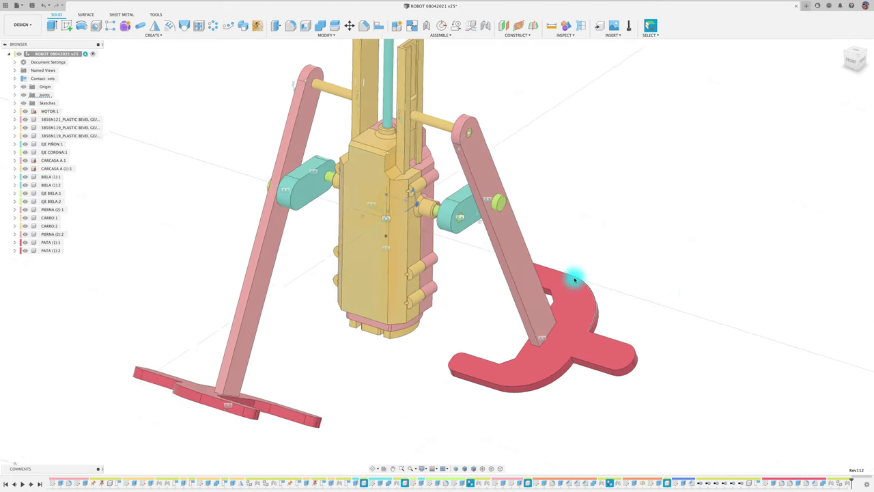
shift+middle_drag(575, 283, 581, 254)
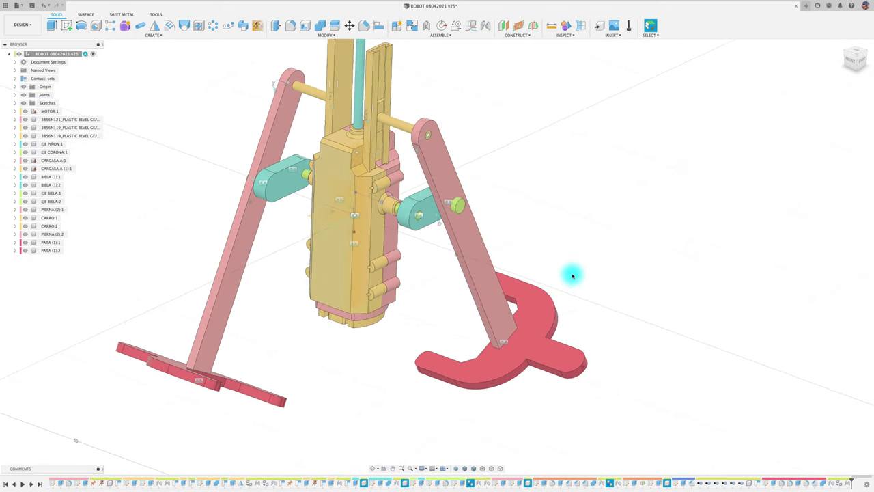